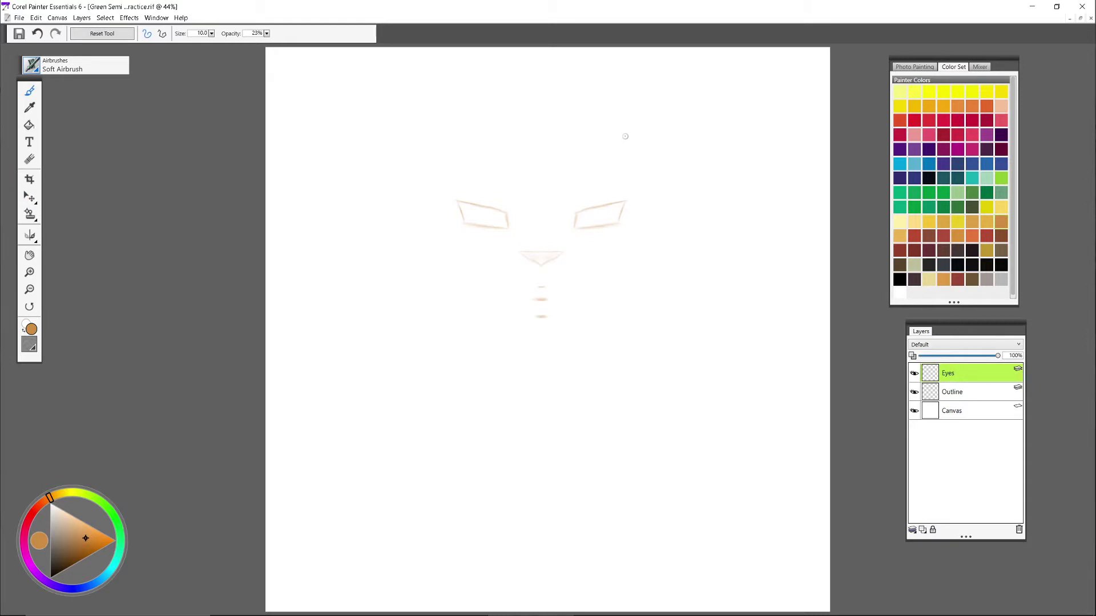
# Step: Paint curved black upper lid lines over both sketched eyes on the Eyes layer with the Soft Airbrush
pyautogui.click(899, 279)
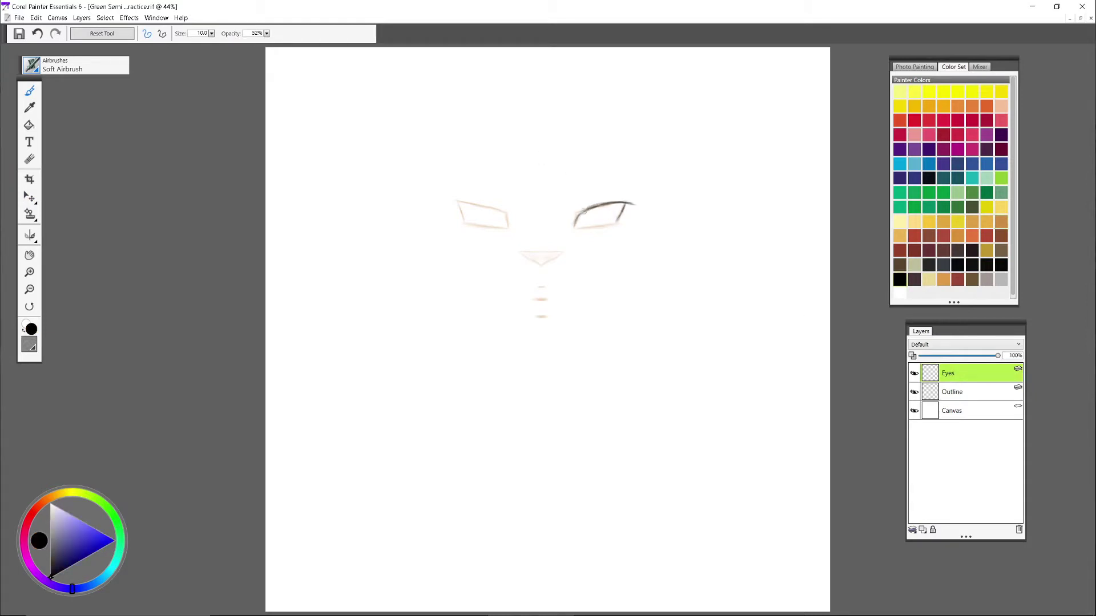
pyautogui.moveTo(573, 227); pyautogui.dragTo(635, 205)
pyautogui.moveTo(500, 209)
pyautogui.mouseDown()
pyautogui.moveTo(509, 228)
pyautogui.moveTo(452, 207)
pyautogui.mouseUp()
pyautogui.moveTo(509, 227); pyautogui.dragTo(469, 201)
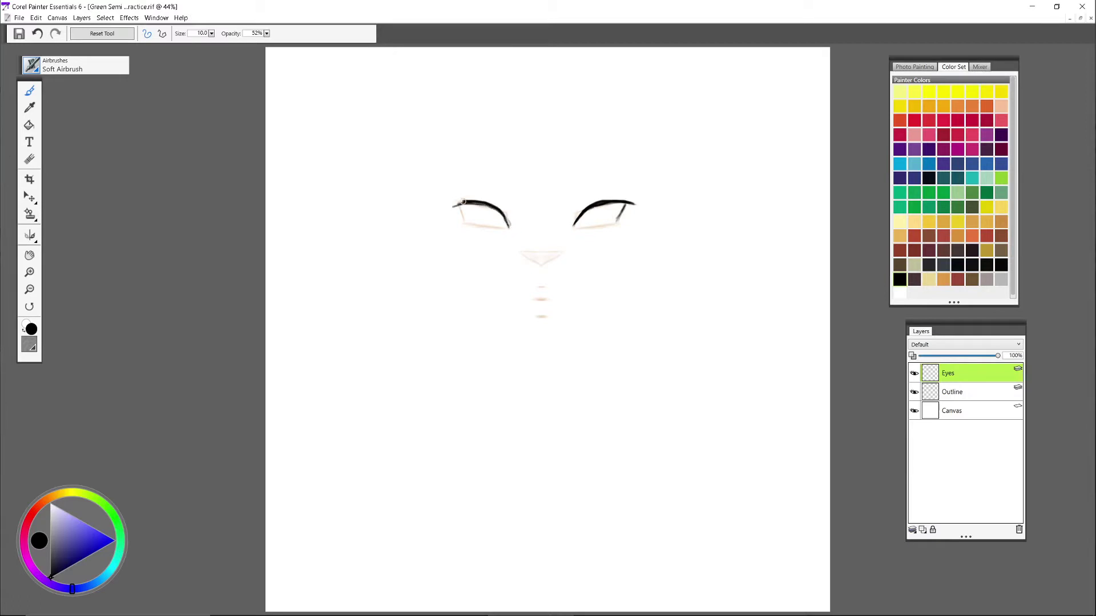
# Step: Clean up the lid line ends with the eraser and paint the left eye's outer corner edge in black
pyautogui.press('n')
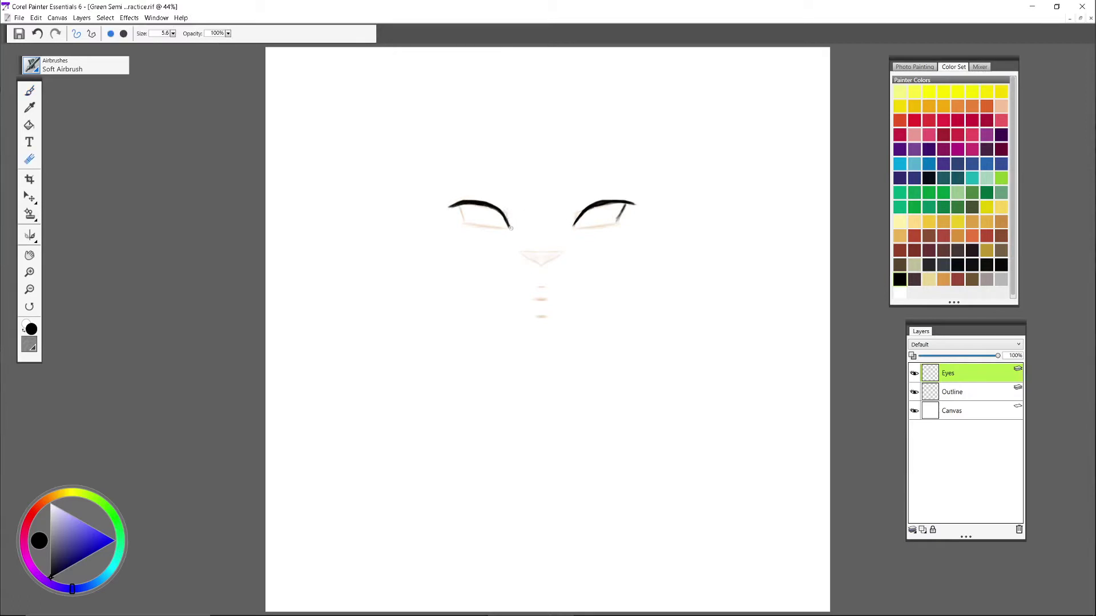
pyautogui.click(29, 91)
pyautogui.click(30, 108)
pyautogui.click(462, 214)
pyautogui.click(29, 91)
pyautogui.click(899, 279)
pyautogui.moveTo(458, 206); pyautogui.dragTo(463, 216)
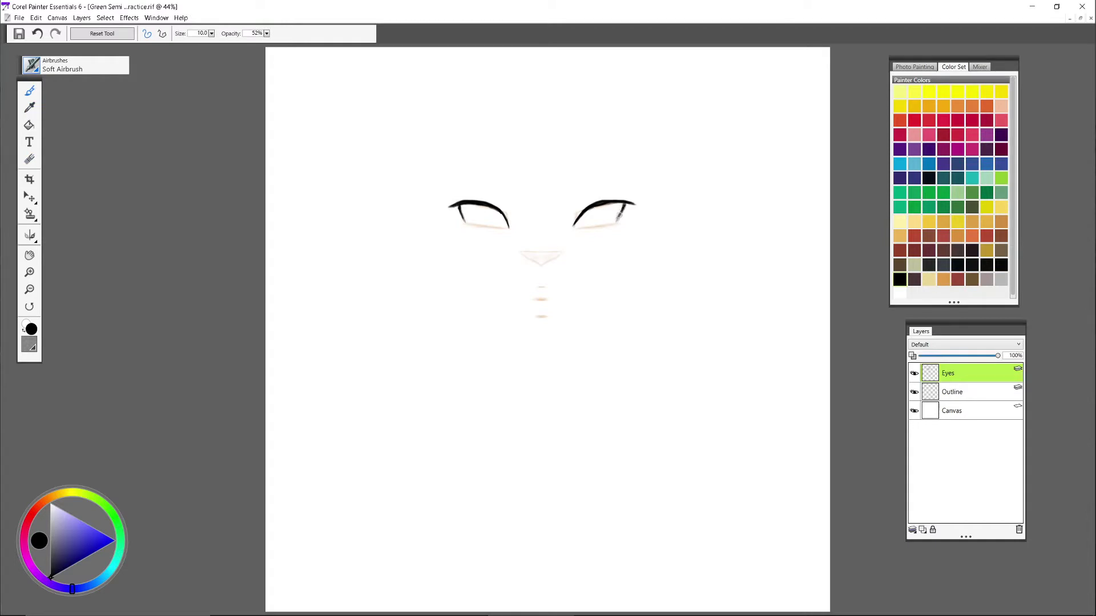
# Step: Paint soft grey-black round irises inside both eyes and undo the last stroke
pyautogui.moveTo(211, 34); pyautogui.dragTo(224, 39)
pyautogui.moveTo(601, 216); pyautogui.dragTo(596, 201)
pyautogui.moveTo(485, 210); pyautogui.dragTo(482, 218)
pyautogui.click(33, 65)
pyautogui.click(156, 206)
pyautogui.moveTo(211, 34); pyautogui.dragTo(225, 39)
pyautogui.click(37, 33)
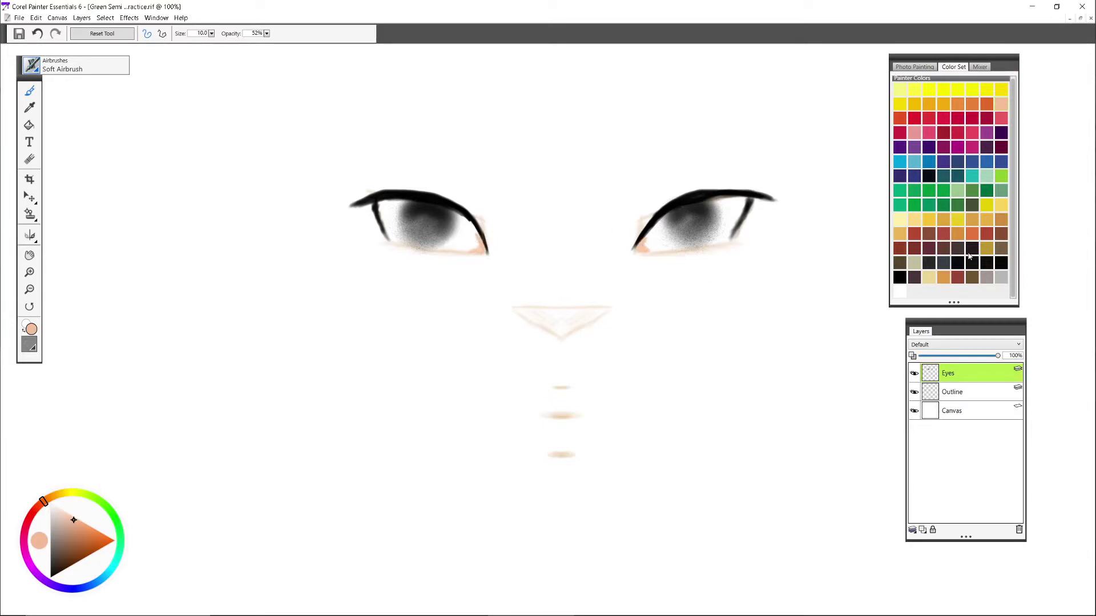
# Step: Add a pale yellow corner tint and white Glow highlights to both eyes, and thicken the upper lid lines in black
pyautogui.click(914, 221)
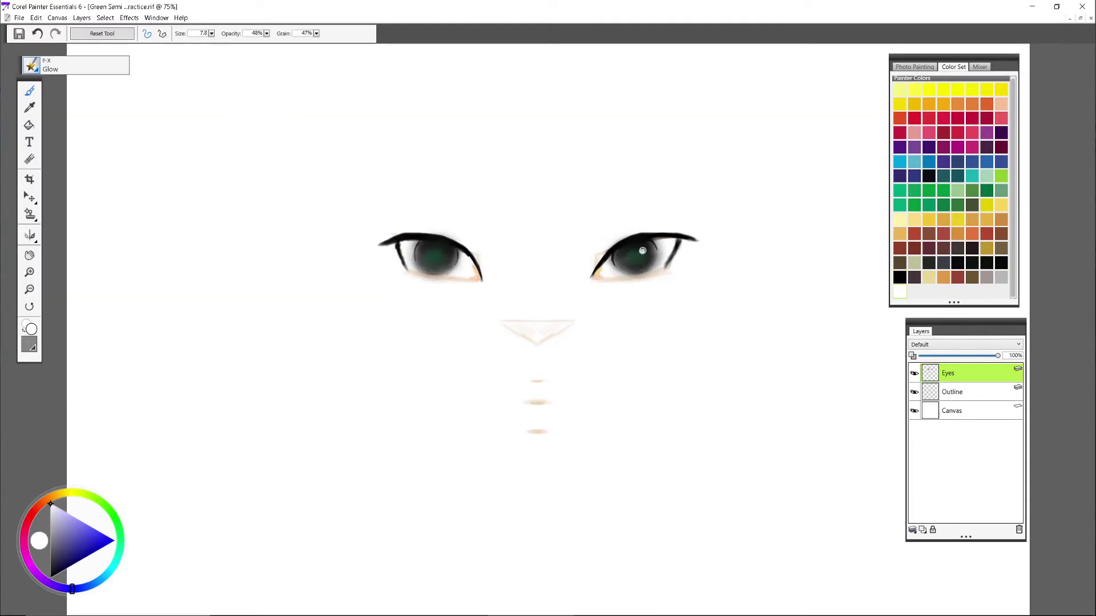
pyautogui.click(425, 248)
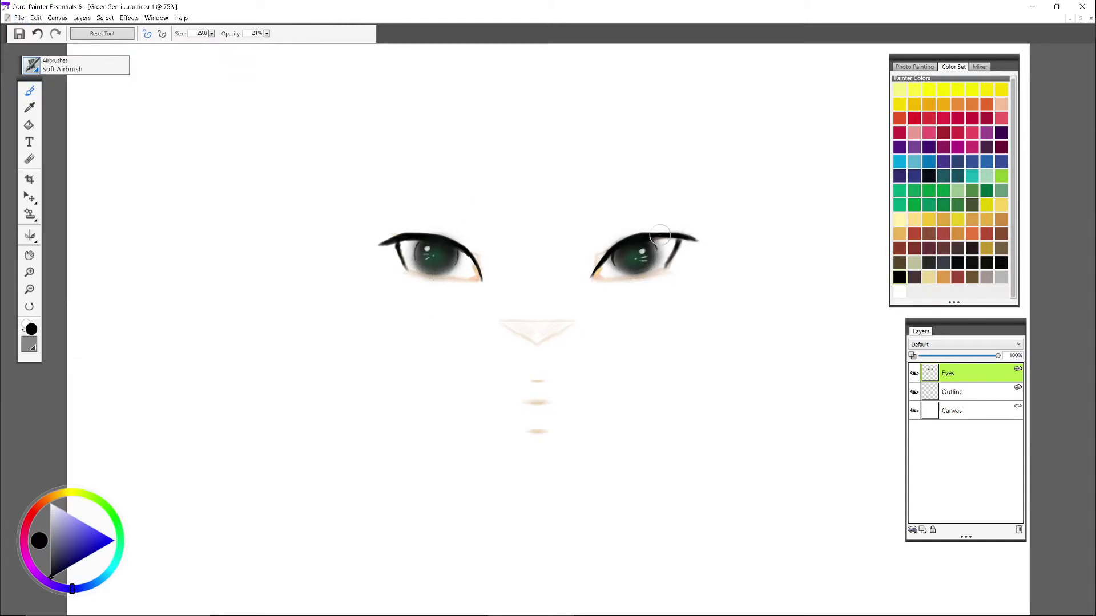
pyautogui.moveTo(660, 234)
pyautogui.mouseDown()
pyautogui.moveTo(627, 238)
pyautogui.moveTo(599, 262)
pyautogui.mouseUp()
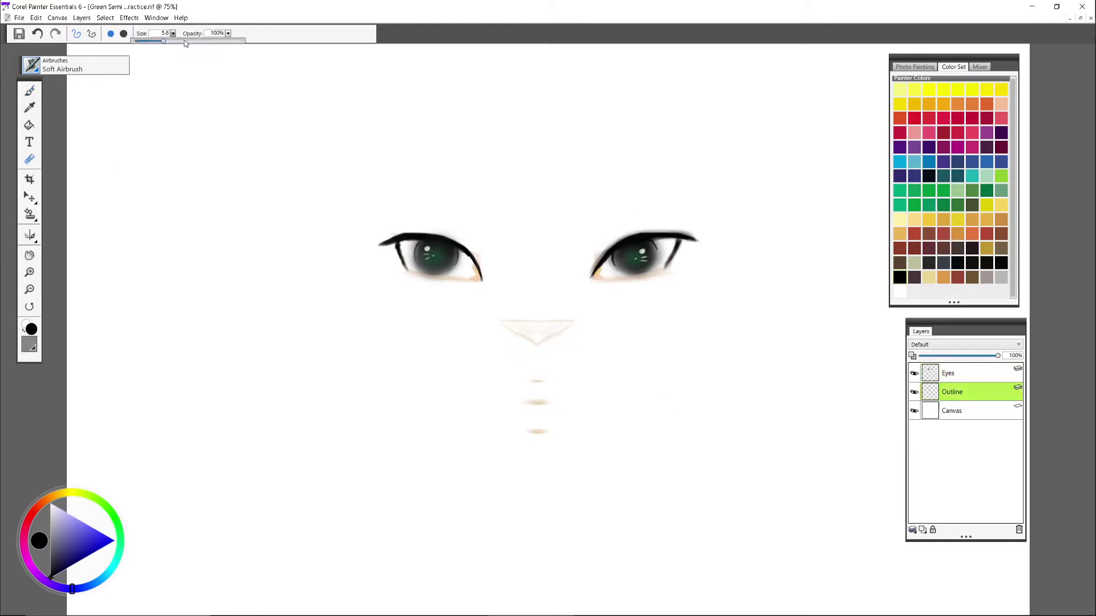
pyautogui.click(184, 40)
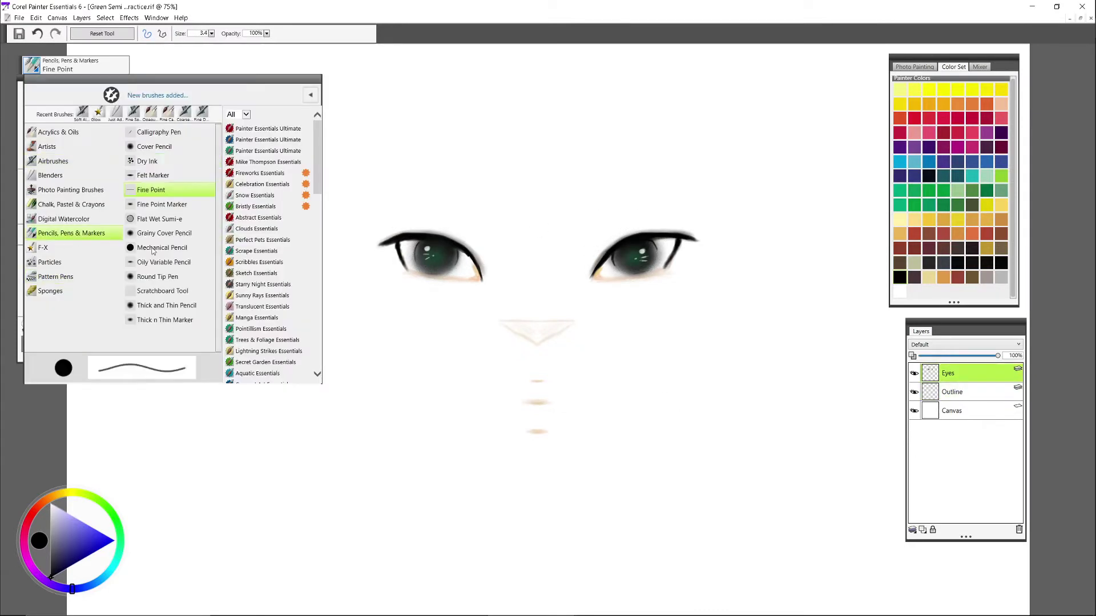
# Step: Switch to the Scratchboard Tool and test fine black lash strokes at the outer corners of both eyes, adjusting size and opacity
pyautogui.click(162, 291)
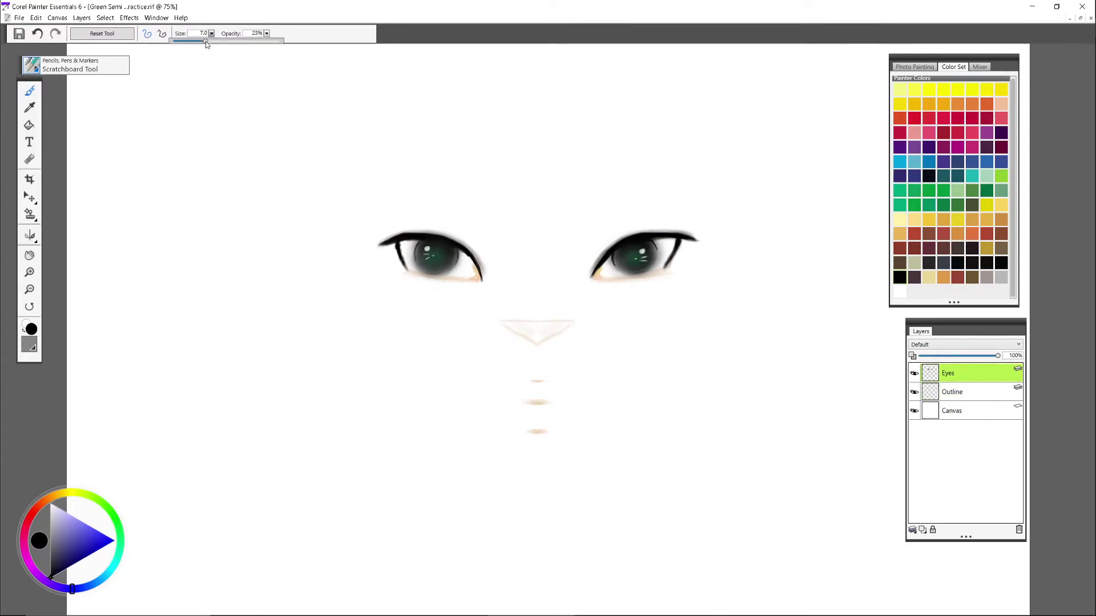
pyautogui.click(37, 33)
pyautogui.moveTo(394, 239); pyautogui.dragTo(375, 236)
pyautogui.click(211, 33)
pyautogui.click(267, 33)
pyautogui.moveTo(202, 44); pyautogui.dragTo(277, 44)
pyautogui.moveTo(669, 233)
pyautogui.mouseDown()
pyautogui.moveTo(704, 220)
pyautogui.moveTo(695, 227)
pyautogui.mouseUp()
pyautogui.click(38, 33)
# Step: Draw black eyelashes along both upper lids with the Scratchboard Tool at size 14.4 and 74% opacity
pyautogui.click(267, 33)
pyautogui.moveTo(277, 44); pyautogui.dragTo(305, 44)
pyautogui.moveTo(679, 234); pyautogui.dragTo(695, 226)
pyautogui.moveTo(654, 233); pyautogui.dragTo(672, 223)
pyautogui.moveTo(647, 233); pyautogui.dragTo(655, 224)
pyautogui.click(37, 33)
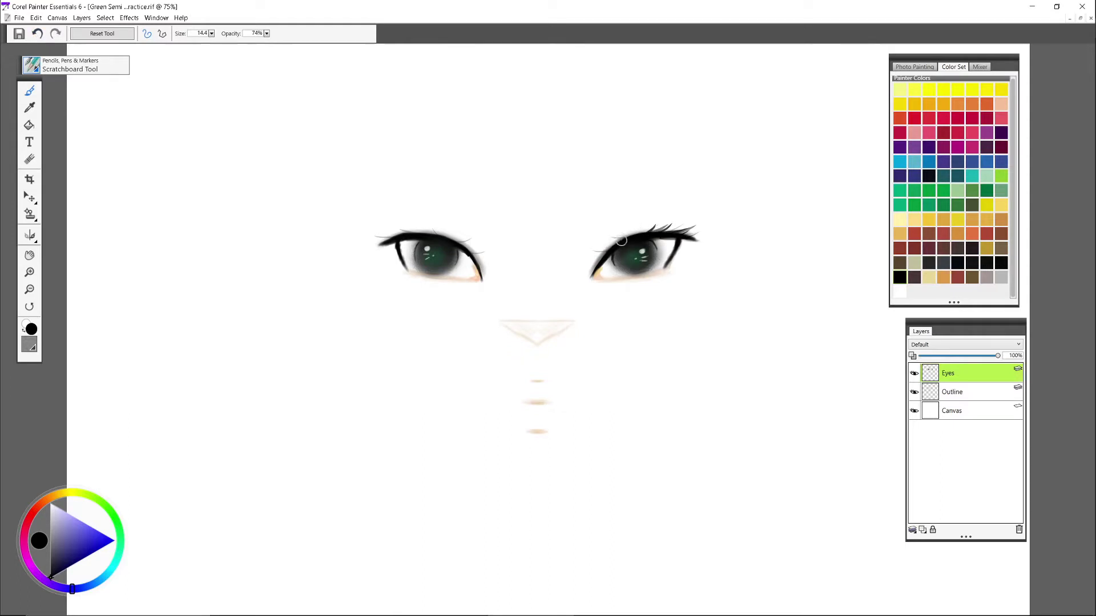
pyautogui.moveTo(407, 227); pyautogui.dragTo(391, 242)
# Step: Clean up the lashes with the eraser and brighten the whites of both eyes using white Soft Airbrush and Glow
pyautogui.hotkey('ctrl', '+')
pyautogui.click(29, 160)
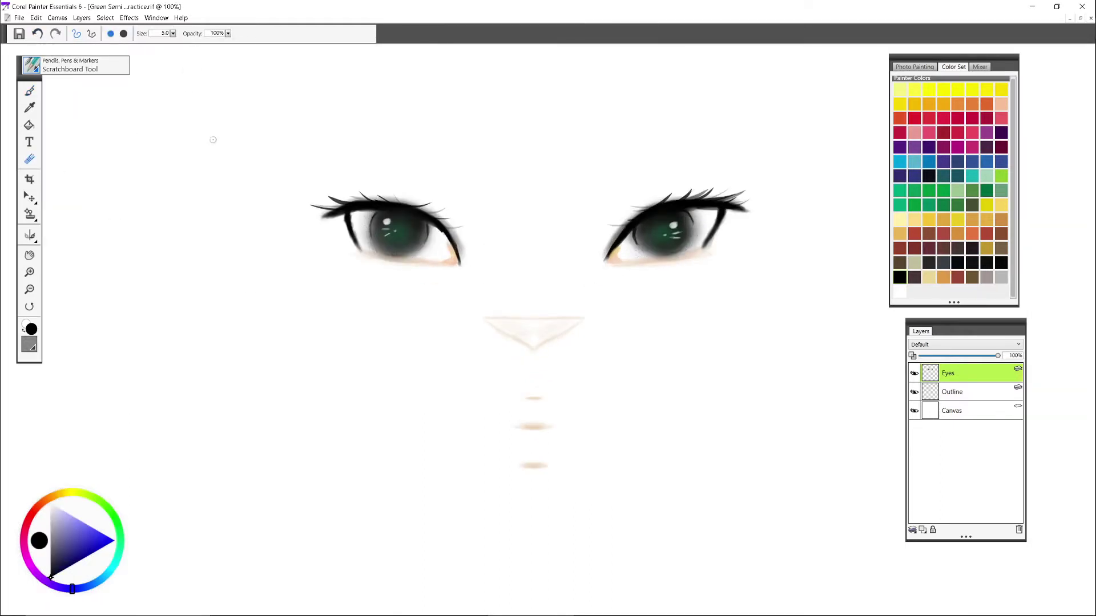
pyautogui.press('b')
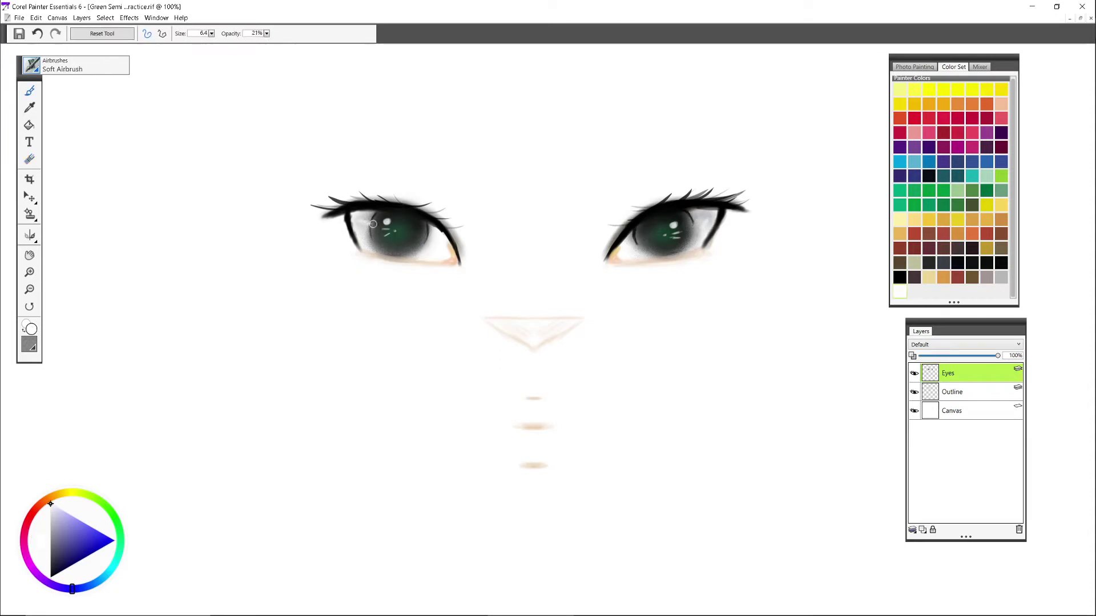
pyautogui.click(35, 71)
pyautogui.click(147, 236)
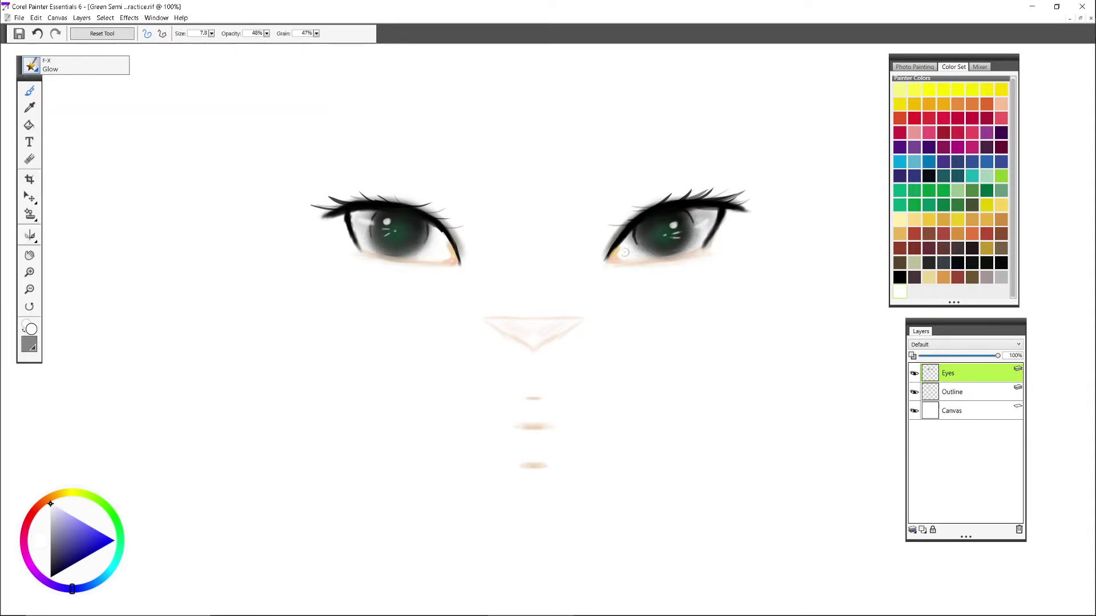
# Step: Create a new layer named Face tone and move it below the Outline layer
pyautogui.click(970, 392)
pyautogui.click(30, 107)
pyautogui.click(922, 530)
pyautogui.doubleClick(954, 392)
pyautogui.write('Face tone')
pyautogui.press('Return')
pyautogui.moveTo(963, 395); pyautogui.dragTo(965, 419)
# Step: Paint the base skin tone of the face in very light peach with a large Soft Airbrush on the Face tone layer
pyautogui.click(535, 427)
pyautogui.click(35, 71)
pyautogui.click(66, 162)
pyautogui.click(166, 233)
pyautogui.click(59, 509)
pyautogui.scroll(-5, 59, 509)
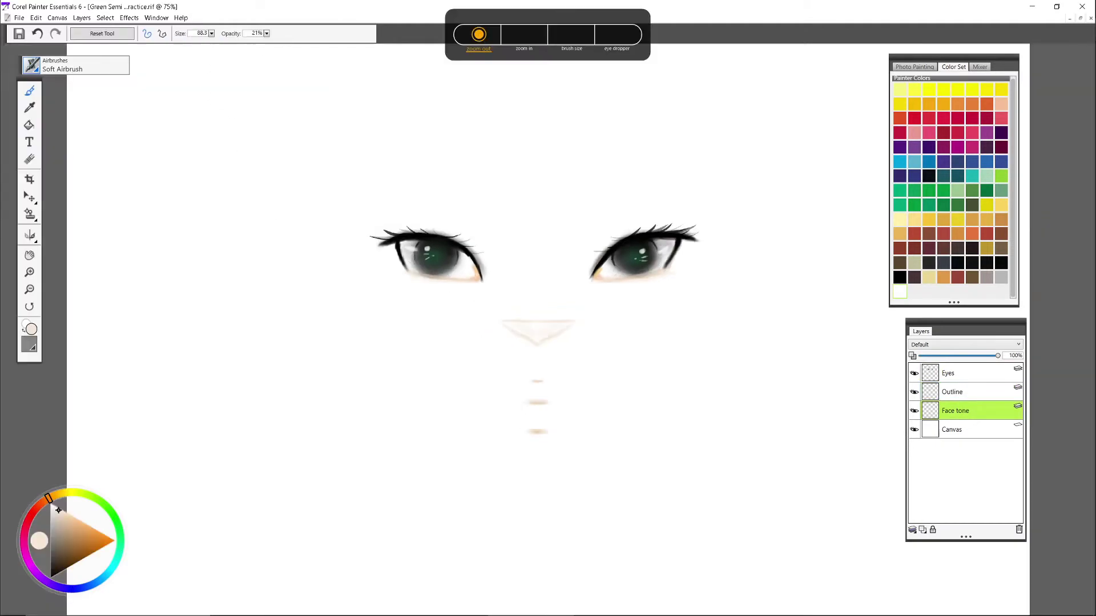
pyautogui.moveTo(507, 292)
pyautogui.mouseDown()
pyautogui.moveTo(650, 201)
pyautogui.moveTo(557, 313)
pyautogui.mouseUp()
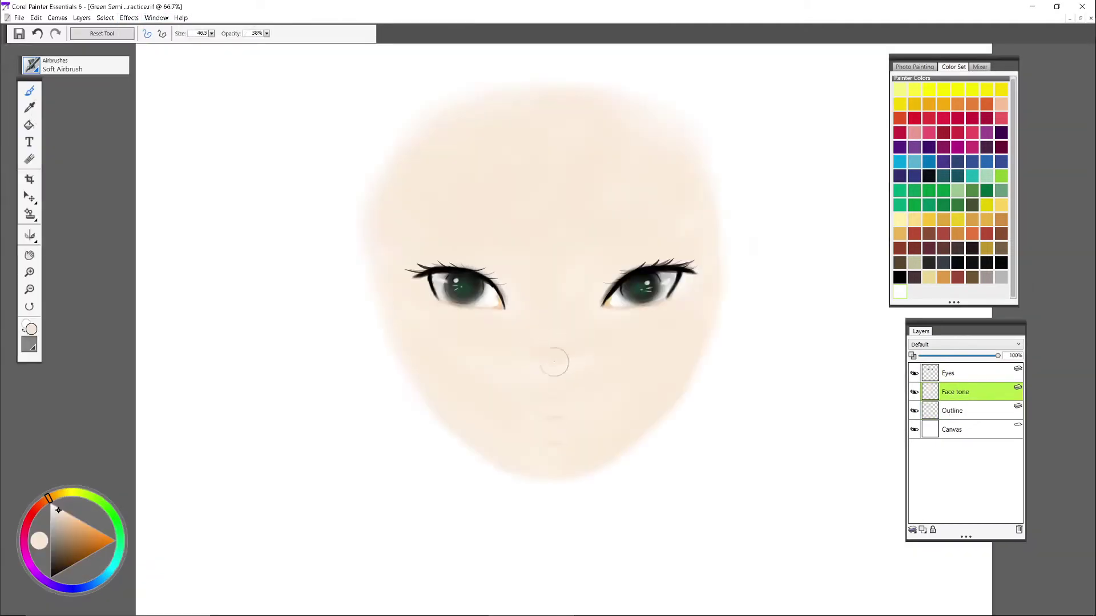
# Step: Shade the nose bridge with a slightly deeper beige using the Soft Airbrush
pyautogui.press('[')
pyautogui.press('[')
pyautogui.press('[')
pyautogui.click(63, 517)
pyautogui.press(']')
pyautogui.press(']')
pyautogui.click(211, 33)
pyautogui.click(266, 33)
pyautogui.moveTo(553, 347)
pyautogui.mouseDown()
pyautogui.moveTo(543, 330)
pyautogui.moveTo(565, 284)
pyautogui.moveTo(563, 299)
pyautogui.mouseUp()
# Step: Draw the mouth line in dark reddish brown on the Outline layer with a very fine Soft Airbrush
pyautogui.click(211, 33)
pyautogui.click(208, 43)
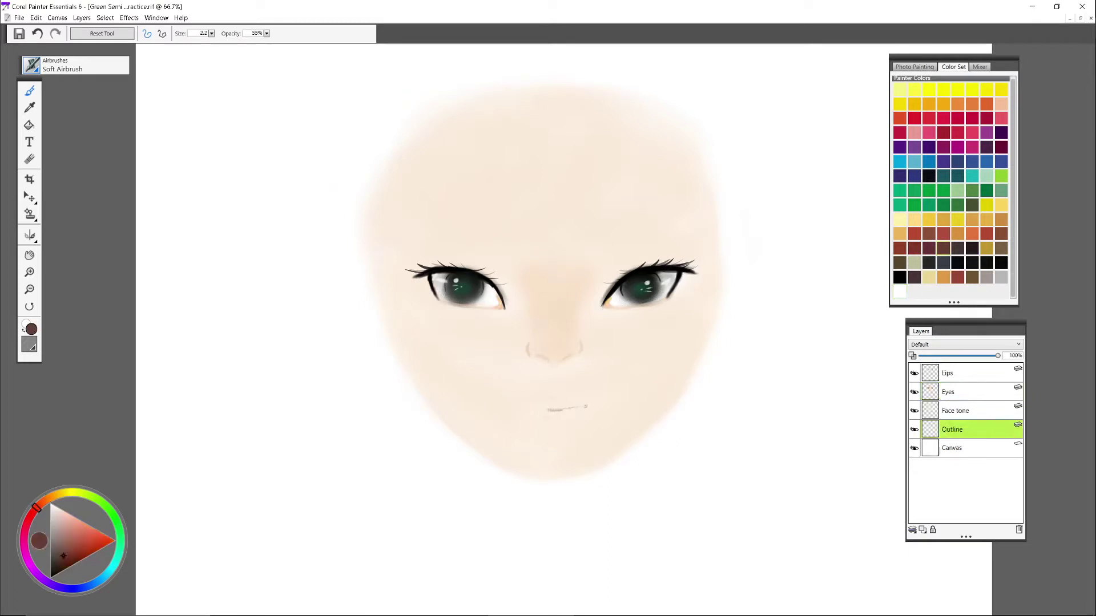
pyautogui.click(211, 33)
pyautogui.click(200, 44)
pyautogui.moveTo(568, 408); pyautogui.dragTo(594, 406)
# Step: Fill in the lip shape with a larger soft brush and clean its edges with the eraser
pyautogui.click(211, 33)
pyautogui.click(215, 42)
pyautogui.moveTo(574, 415)
pyautogui.mouseDown()
pyautogui.moveTo(534, 416)
pyautogui.moveTo(564, 420)
pyautogui.moveTo(552, 397)
pyautogui.moveTo(545, 404)
pyautogui.moveTo(571, 411)
pyautogui.moveTo(534, 408)
pyautogui.moveTo(579, 401)
pyautogui.moveTo(557, 423)
pyautogui.moveTo(598, 406)
pyautogui.mouseUp()
pyautogui.click(30, 159)
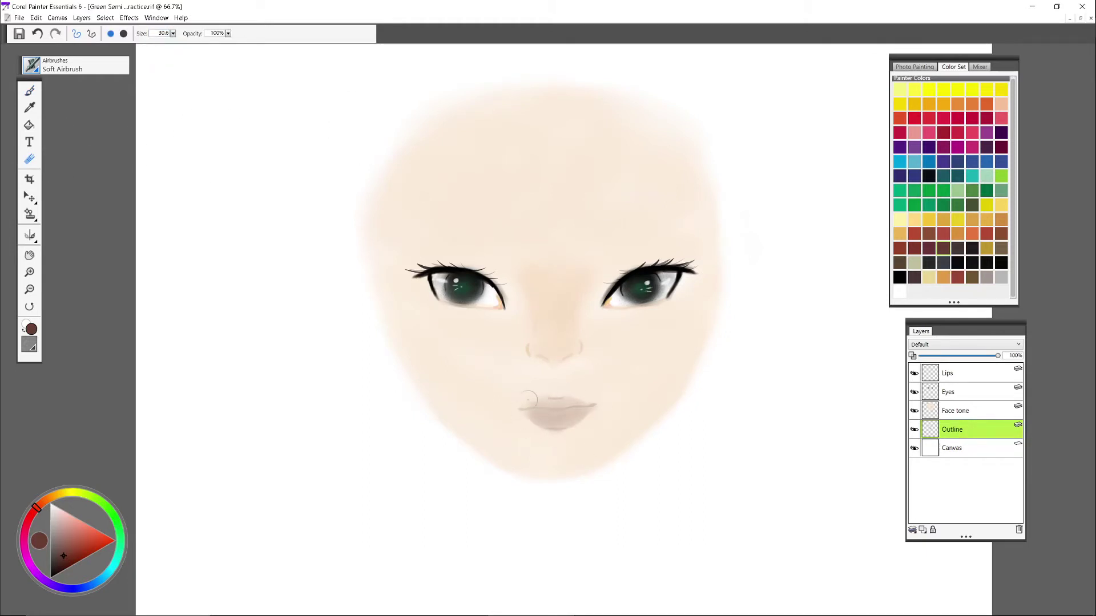
# Step: Paint the upper lip in dark reddish brown on the Lips layer with the Soft Airbrush at size 79, and erase the overspill
pyautogui.click(955, 376)
pyautogui.click(29, 90)
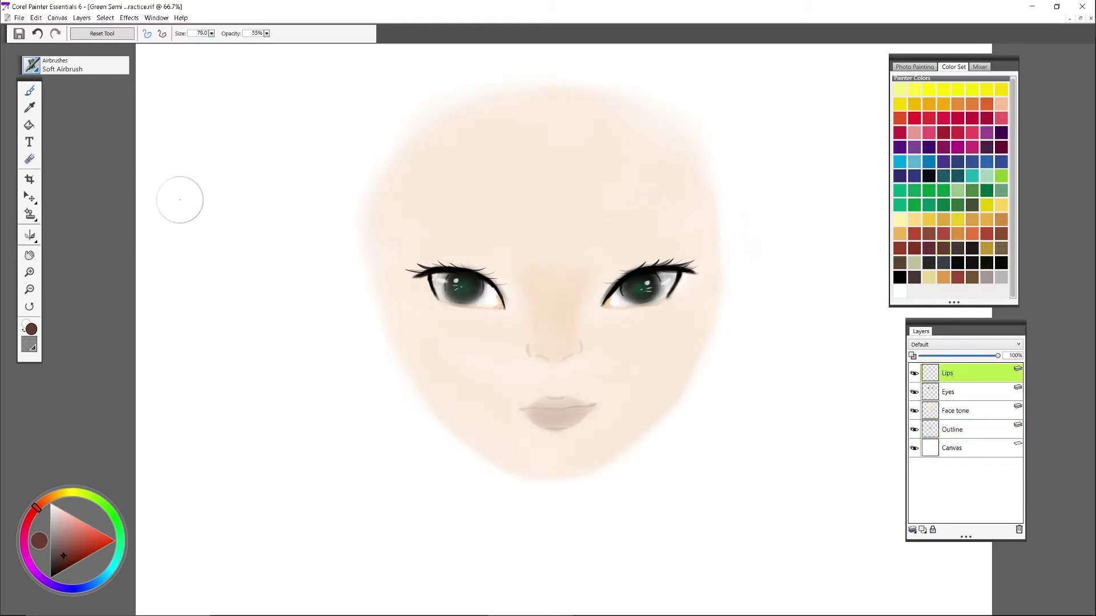
pyautogui.moveTo(572, 401)
pyautogui.mouseDown()
pyautogui.moveTo(542, 401)
pyautogui.moveTo(599, 386)
pyautogui.moveTo(574, 401)
pyautogui.mouseUp()
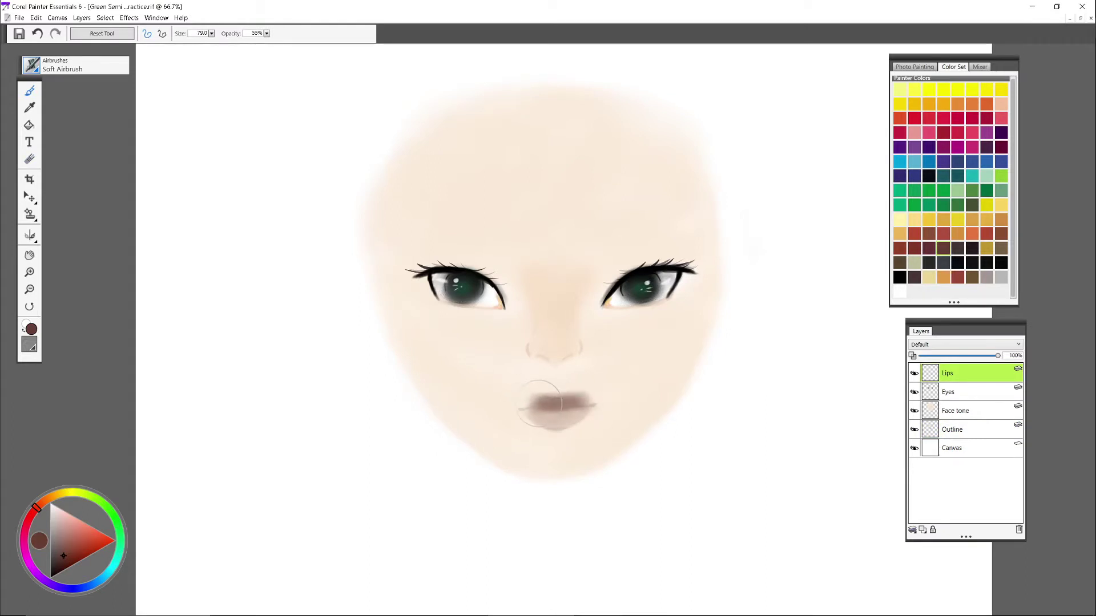
pyautogui.press('n')
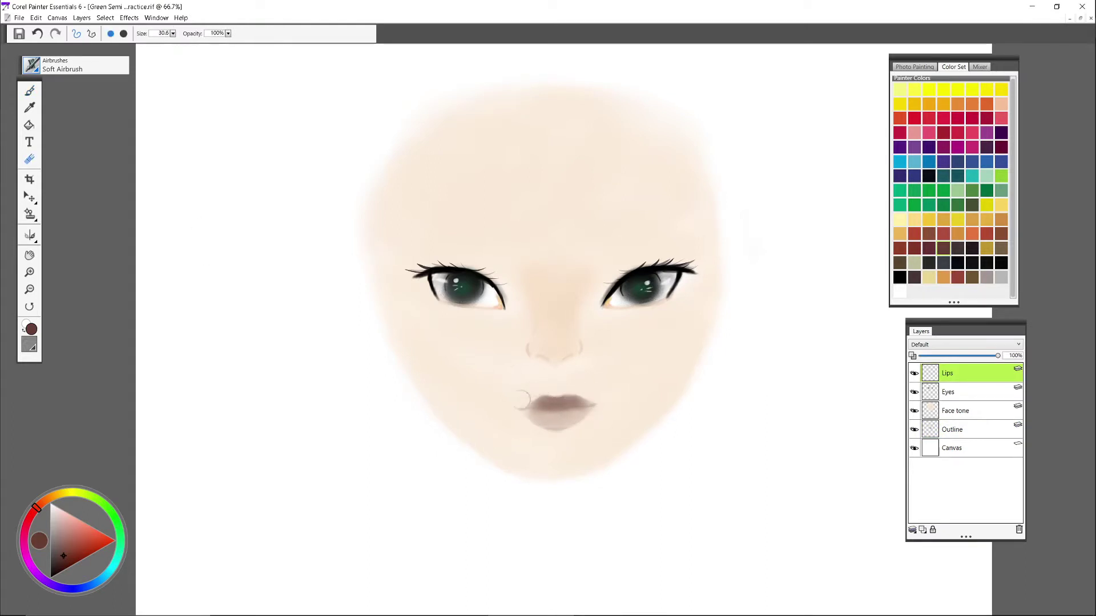
# Step: Deepen the centre of the lips in dark reddish brown and erase around the upper lip's edge
pyautogui.click(30, 90)
pyautogui.moveTo(555, 404); pyautogui.dragTo(573, 416)
pyautogui.click(979, 430)
pyautogui.click(30, 159)
pyautogui.click(958, 374)
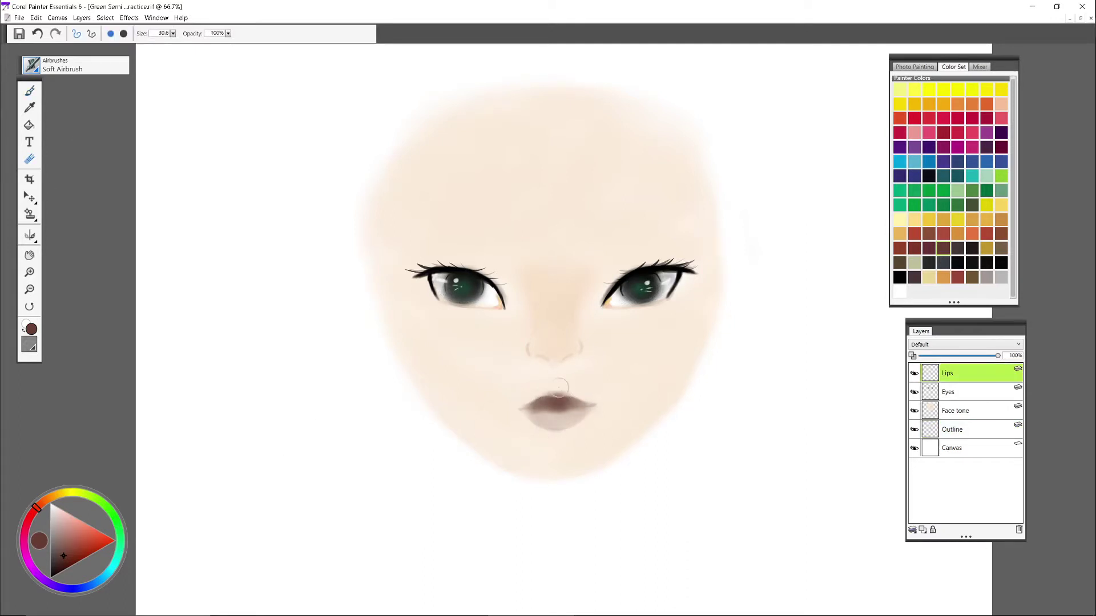
# Step: Add soft white highlights to the lower lip with a lower-opacity brush
pyautogui.click(30, 91)
pyautogui.click(899, 291)
pyautogui.moveTo(266, 34); pyautogui.dragTo(193, 43)
pyautogui.click(32, 66)
pyautogui.click(63, 191)
pyautogui.click(164, 232)
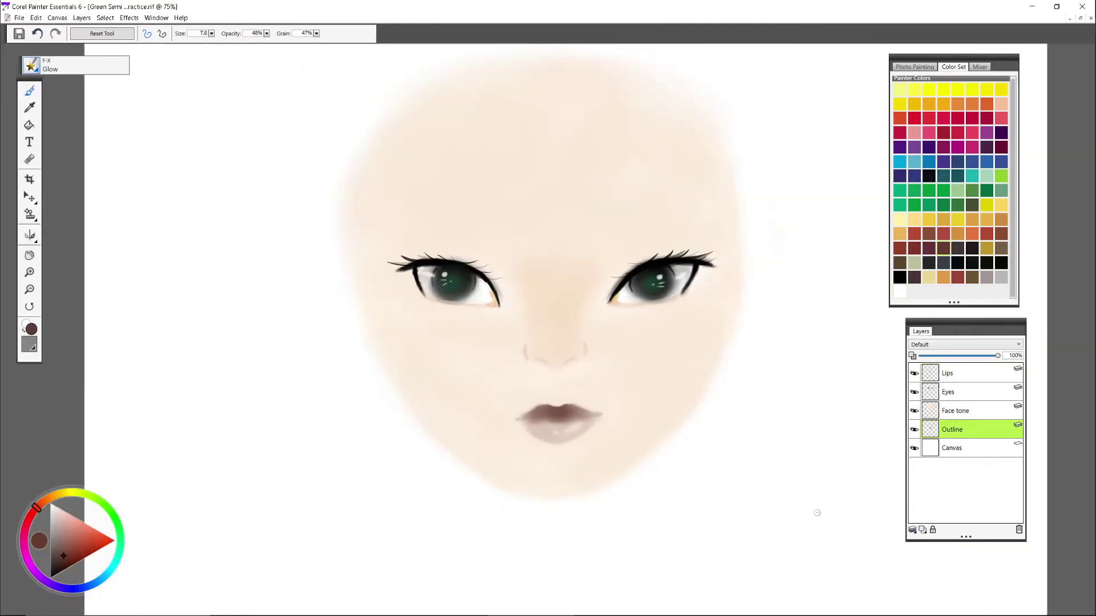
# Step: Shade the area between nose and upper lip on the Face tone layer with a sampled, slightly darker skin colour
pyautogui.click(30, 107)
pyautogui.click(545, 354)
pyautogui.click(32, 66)
pyautogui.click(62, 109)
pyautogui.click(175, 233)
pyautogui.moveTo(211, 34); pyautogui.dragTo(217, 43)
pyautogui.click(65, 517)
pyautogui.moveTo(535, 379)
pyautogui.mouseDown()
pyautogui.moveTo(593, 370)
pyautogui.moveTo(552, 398)
pyautogui.moveTo(563, 377)
pyautogui.moveTo(503, 394)
pyautogui.moveTo(524, 363)
pyautogui.mouseUp()
# Step: Blend the shading above the lips with the Just Add Water blender
pyautogui.click(32, 66)
pyautogui.click(54, 174)
pyautogui.click(164, 221)
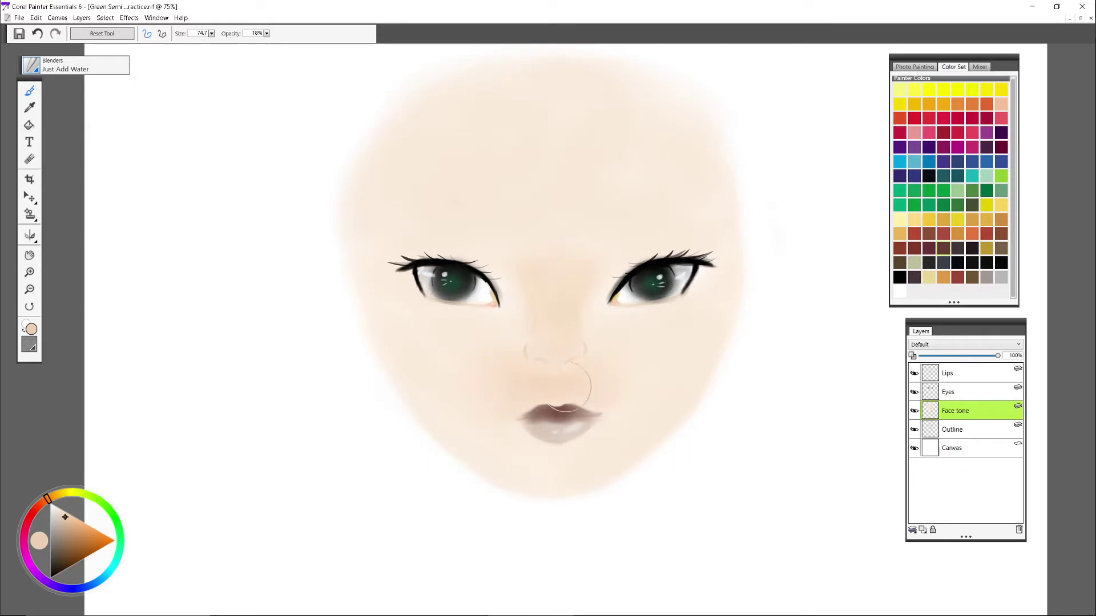
# Step: Shade both sides of the nose and contour both cheeks with progressively darker tan tones using the Soft Airbrush
pyautogui.click(31, 65)
pyautogui.click(171, 225)
pyautogui.click(73, 523)
pyautogui.moveTo(595, 315)
pyautogui.mouseDown()
pyautogui.moveTo(602, 291)
pyautogui.moveTo(593, 331)
pyautogui.mouseUp()
pyautogui.click(76, 531)
pyautogui.moveTo(522, 302); pyautogui.dragTo(516, 330)
pyautogui.moveTo(707, 345); pyautogui.dragTo(662, 381)
pyautogui.moveTo(410, 345); pyautogui.dragTo(450, 375)
# Step: Blend the nose-side and cheek shading into the skin with the Just Add Water blender
pyautogui.click(32, 64)
pyautogui.click(157, 220)
pyautogui.moveTo(518, 297); pyautogui.dragTo(510, 331)
pyautogui.moveTo(492, 368)
pyautogui.mouseDown()
pyautogui.moveTo(509, 285)
pyautogui.moveTo(509, 352)
pyautogui.mouseUp()
pyautogui.moveTo(596, 302)
pyautogui.mouseDown()
pyautogui.moveTo(627, 238)
pyautogui.moveTo(602, 362)
pyautogui.moveTo(587, 318)
pyautogui.moveTo(616, 340)
pyautogui.mouseUp()
pyautogui.moveTo(692, 343); pyautogui.dragTo(631, 418)
pyautogui.moveTo(443, 368)
pyautogui.mouseDown()
pyautogui.moveTo(371, 284)
pyautogui.moveTo(448, 375)
pyautogui.moveTo(440, 405)
pyautogui.moveTo(430, 370)
pyautogui.mouseUp()
pyautogui.moveTo(687, 364)
pyautogui.mouseDown()
pyautogui.moveTo(731, 255)
pyautogui.moveTo(695, 303)
pyautogui.mouseUp()
# Step: Shade the nose bridge in darker tan with a small Soft Airbrush, undoing a misplaced stroke
pyautogui.click(74, 66)
pyautogui.click(99, 115)
pyautogui.moveTo(556, 279); pyautogui.dragTo(548, 229)
pyautogui.click(38, 33)
pyautogui.moveTo(558, 355)
pyautogui.mouseDown()
pyautogui.moveTo(553, 269)
pyautogui.moveTo(549, 330)
pyautogui.moveTo(549, 304)
pyautogui.moveTo(584, 230)
pyautogui.moveTo(564, 227)
pyautogui.moveTo(527, 259)
pyautogui.moveTo(561, 343)
pyautogui.mouseUp()
# Step: Blend the nose bridge shading with Just Add Water and highlight the nose in white
pyautogui.click(75, 66)
pyautogui.click(149, 218)
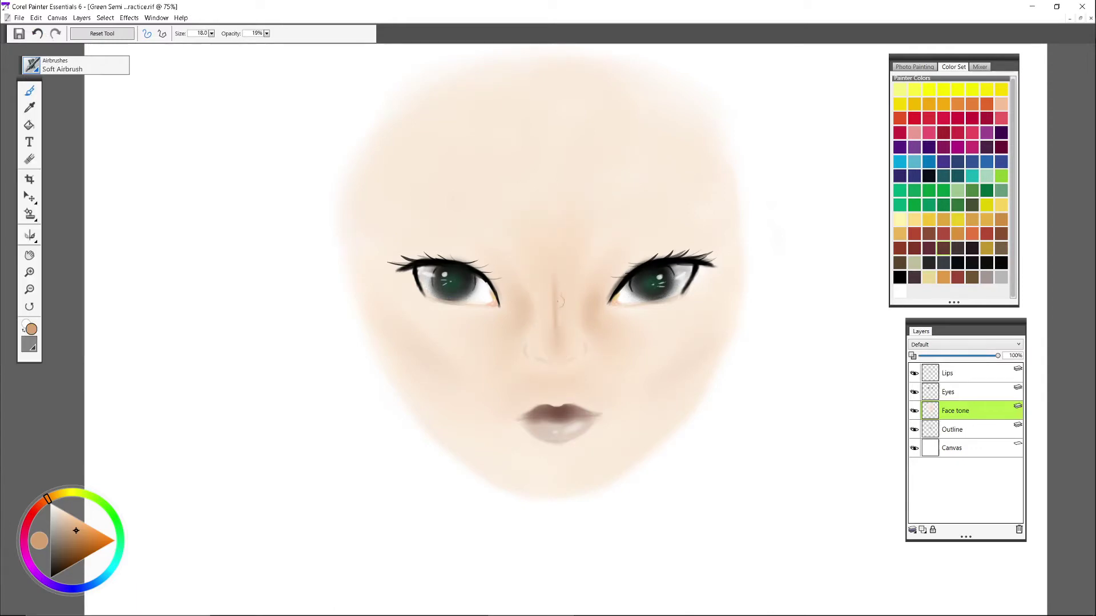
pyautogui.click(74, 65)
pyautogui.click(149, 217)
pyautogui.click(899, 291)
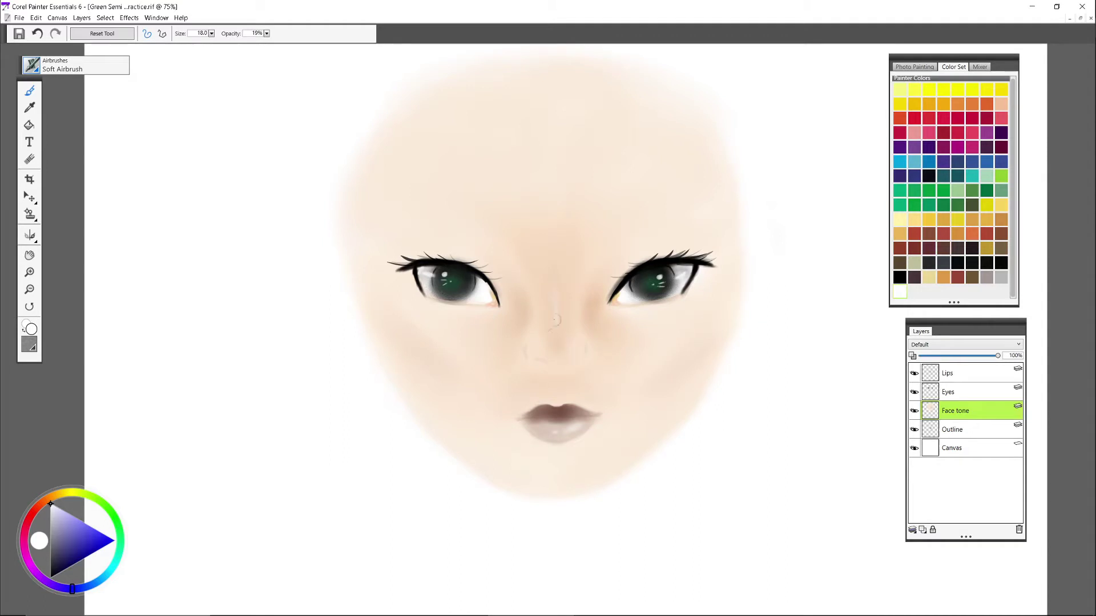
# Step: Add two new layers above the Lips layer, Makeup and Eyebrows, with Eyebrows on top
pyautogui.click(949, 376)
pyautogui.hotkey('ctrl', 'shift', 'n')
pyautogui.click(922, 530)
pyautogui.doubleClick(951, 375)
pyautogui.write('Eyebrows')
pyautogui.press('Return')
# Step: Paint arched dark brown eyebrows above both eyes on the Eyebrows layer with the Soft Airbrush at size 18
pyautogui.click(900, 263)
pyautogui.moveTo(628, 218)
pyautogui.mouseDown()
pyautogui.moveTo(691, 213)
pyautogui.moveTo(642, 206)
pyautogui.moveTo(658, 210)
pyautogui.moveTo(624, 217)
pyautogui.moveTo(622, 230)
pyautogui.moveTo(670, 204)
pyautogui.moveTo(707, 217)
pyautogui.moveTo(681, 201)
pyautogui.moveTo(650, 204)
pyautogui.moveTo(608, 241)
pyautogui.moveTo(694, 217)
pyautogui.mouseUp()
pyautogui.moveTo(468, 222); pyautogui.dragTo(444, 219)
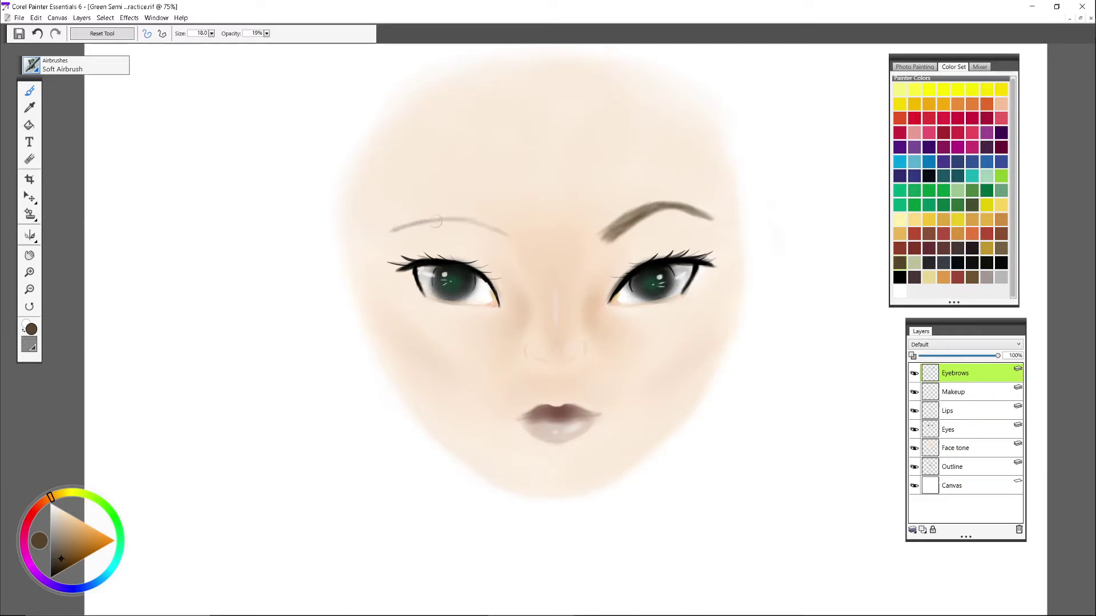
pyautogui.moveTo(513, 222)
pyautogui.mouseDown()
pyautogui.moveTo(450, 211)
pyautogui.moveTo(408, 224)
pyautogui.moveTo(447, 211)
pyautogui.moveTo(505, 223)
pyautogui.moveTo(409, 223)
pyautogui.moveTo(463, 208)
pyautogui.moveTo(498, 225)
pyautogui.mouseUp()
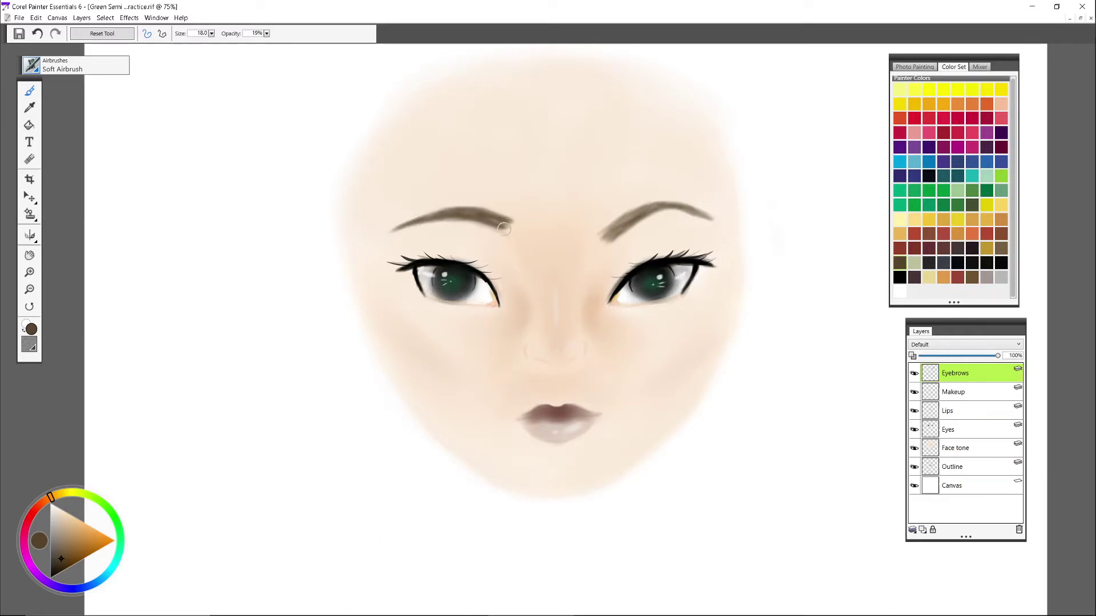
pyautogui.moveTo(604, 234); pyautogui.dragTo(629, 213)
pyautogui.moveTo(450, 212); pyautogui.dragTo(497, 218)
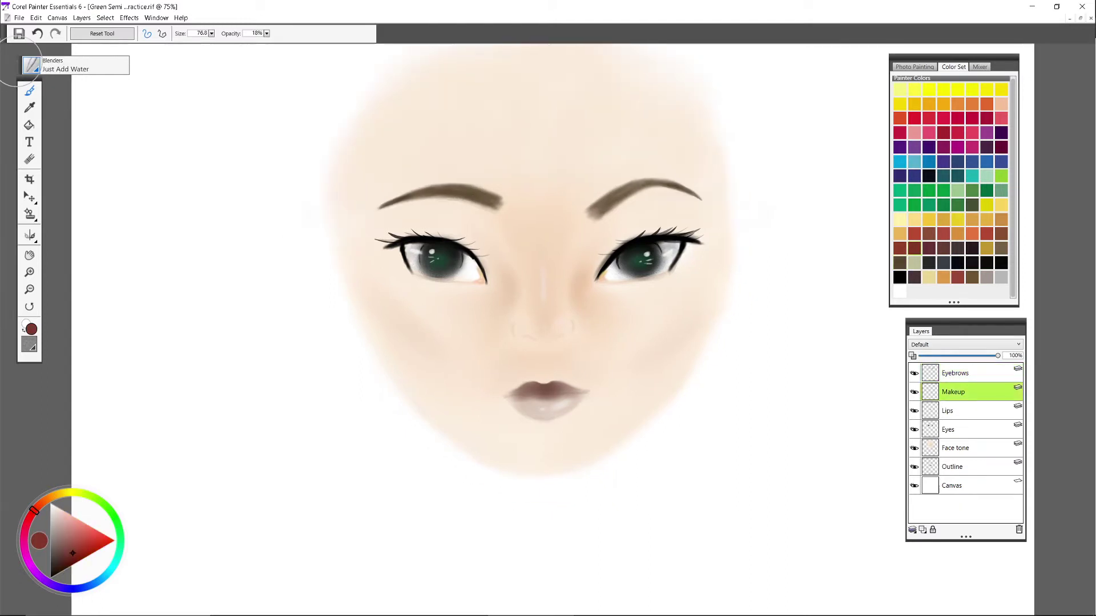
# Step: Paint dark reddish-brown eyeshadow along both upper lids on the Makeup layer with the Soft Airbrush
pyautogui.click(62, 65)
pyautogui.click(98, 114)
pyautogui.click(928, 248)
pyautogui.moveTo(611, 253)
pyautogui.mouseDown()
pyautogui.moveTo(662, 229)
pyautogui.moveTo(688, 232)
pyautogui.moveTo(609, 273)
pyautogui.moveTo(656, 233)
pyautogui.mouseUp()
pyautogui.moveTo(459, 234)
pyautogui.mouseDown()
pyautogui.moveTo(471, 251)
pyautogui.moveTo(435, 250)
pyautogui.moveTo(484, 261)
pyautogui.mouseUp()
# Step: Paint reddish-brown eyeshadow across both upper lids on the Makeup layer with the Soft Airbrush at size 23.8
pyautogui.click(928, 234)
pyautogui.click(212, 34)
pyautogui.click(222, 42)
pyautogui.moveTo(441, 226)
pyautogui.mouseDown()
pyautogui.moveTo(468, 238)
pyautogui.moveTo(374, 233)
pyautogui.mouseUp()
pyautogui.moveTo(615, 238)
pyautogui.mouseDown()
pyautogui.moveTo(670, 226)
pyautogui.moveTo(628, 234)
pyautogui.mouseUp()
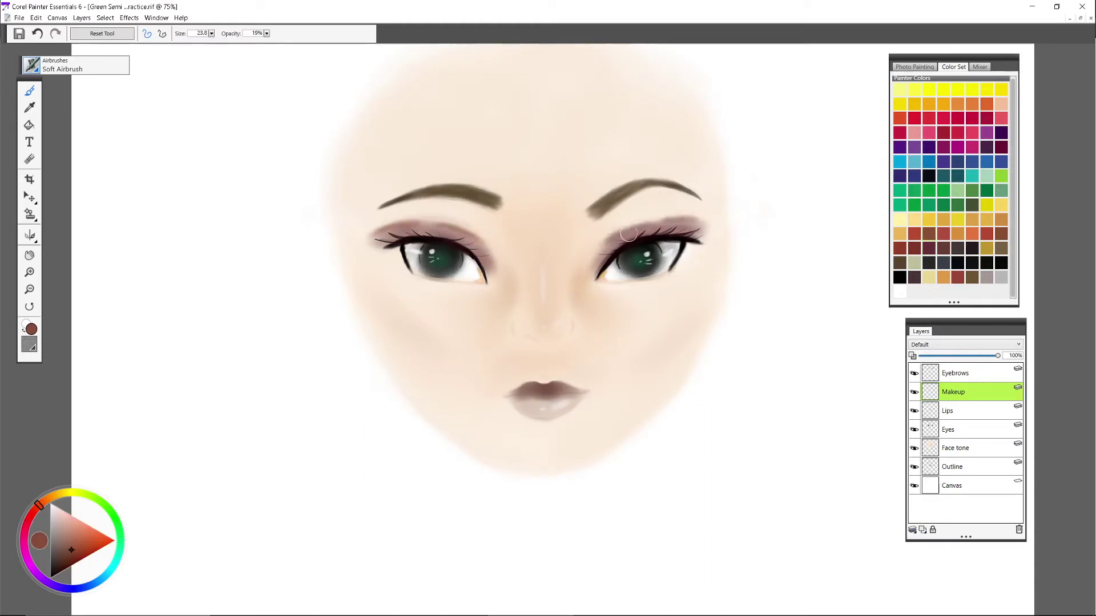
# Step: Deepen the eyeshadow above the lash line of both eyes with a darker reddish brown
pyautogui.click(932, 250)
pyautogui.moveTo(454, 236); pyautogui.dragTo(394, 234)
pyautogui.click(211, 34)
pyautogui.click(235, 42)
pyautogui.moveTo(619, 240); pyautogui.dragTo(681, 230)
pyautogui.moveTo(682, 230)
pyautogui.mouseDown()
pyautogui.moveTo(599, 245)
pyautogui.moveTo(637, 229)
pyautogui.mouseUp()
# Step: Build up a dark red layer of eyeshadow over the outer and inner lids of both eyes
pyautogui.click(211, 34)
pyautogui.click(223, 43)
pyautogui.click(211, 33)
pyautogui.click(233, 43)
pyautogui.click(914, 249)
pyautogui.moveTo(405, 228); pyautogui.dragTo(385, 236)
pyautogui.moveTo(616, 246)
pyautogui.mouseDown()
pyautogui.moveTo(667, 221)
pyautogui.moveTo(630, 229)
pyautogui.mouseUp()
pyautogui.moveTo(453, 236); pyautogui.dragTo(397, 231)
# Step: Blend the eyeshadow edges on both lids with the Just Add Water blender
pyautogui.click(75, 66)
pyautogui.click(53, 174)
pyautogui.click(160, 220)
pyautogui.moveTo(634, 235)
pyautogui.mouseDown()
pyautogui.moveTo(676, 229)
pyautogui.moveTo(592, 240)
pyautogui.moveTo(701, 224)
pyautogui.mouseUp()
pyautogui.moveTo(471, 233)
pyautogui.mouseDown()
pyautogui.moveTo(408, 228)
pyautogui.moveTo(456, 225)
pyautogui.mouseUp()
pyautogui.moveTo(693, 222); pyautogui.dragTo(677, 220)
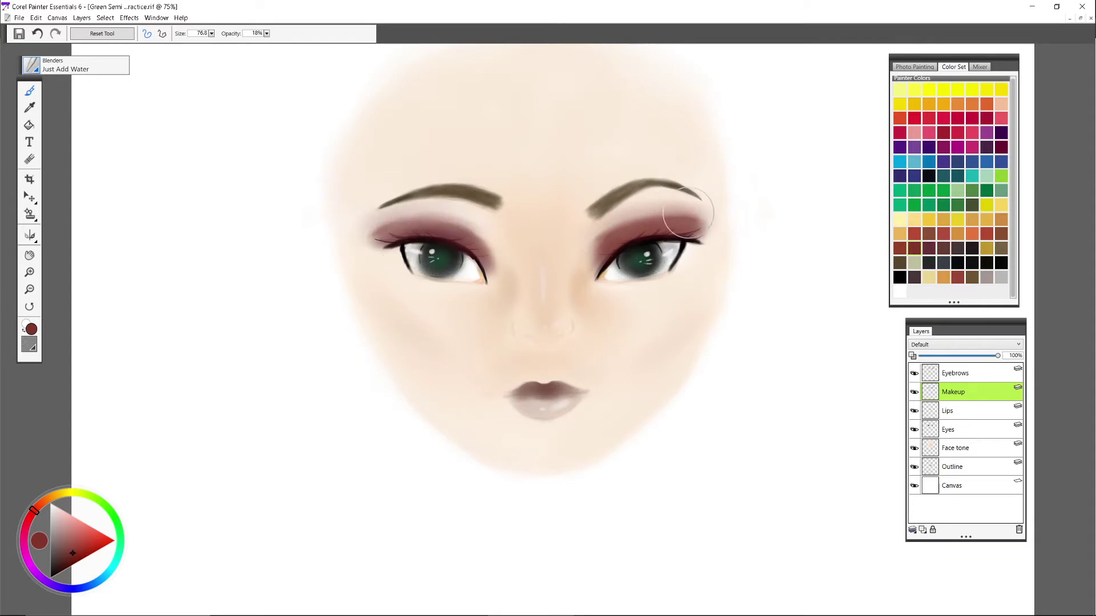
# Step: Airbrush white highlights between the eyeshadow and the eyebrows, starting at the inner corners of both eyes
pyautogui.click(899, 291)
pyautogui.click(33, 69)
pyautogui.click(52, 163)
pyautogui.click(163, 235)
pyautogui.moveTo(466, 225); pyautogui.dragTo(483, 221)
pyautogui.moveTo(594, 232); pyautogui.dragTo(622, 216)
pyautogui.moveTo(479, 219); pyautogui.dragTo(451, 213)
pyautogui.moveTo(619, 217); pyautogui.dragTo(639, 213)
pyautogui.moveTo(445, 212); pyautogui.dragTo(408, 218)
# Step: Spray white over the upper edge of the eyeshadow on both eyes with the Fine Spray airbrush at size 53.5
pyautogui.click(31, 64)
pyautogui.click(157, 205)
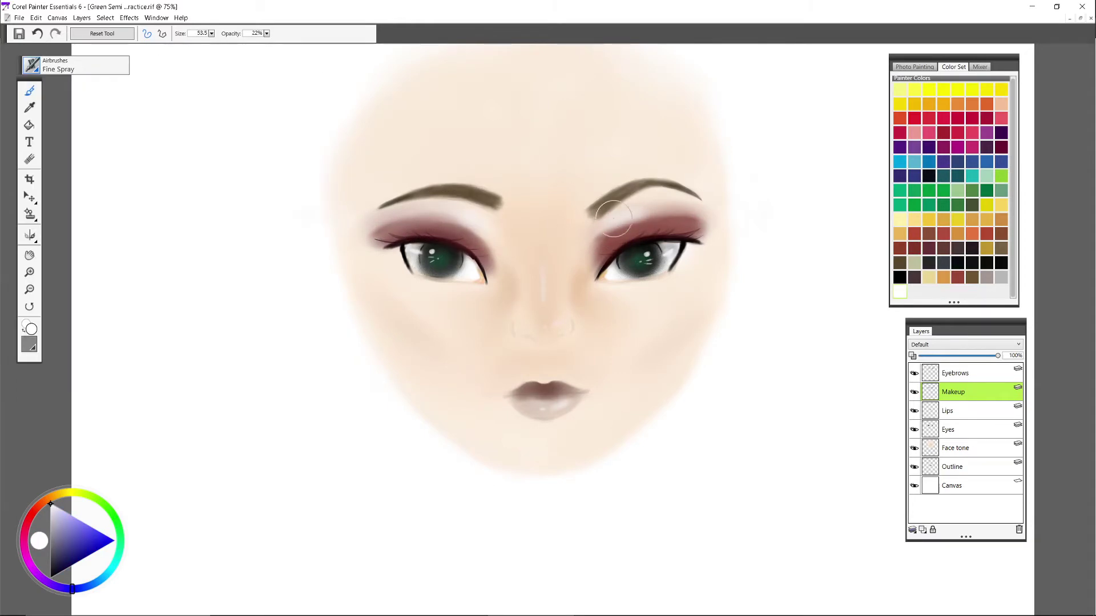
pyautogui.moveTo(612, 221); pyautogui.dragTo(684, 221)
pyautogui.moveTo(461, 212); pyautogui.dragTo(388, 221)
# Step: Reduce the brush size and move the Makeup layer below the Eyes layer
pyautogui.click(32, 66)
pyautogui.click(164, 234)
pyautogui.click(211, 33)
pyautogui.moveTo(224, 41); pyautogui.dragTo(206, 42)
pyautogui.moveTo(953, 392); pyautogui.dragTo(953, 439)
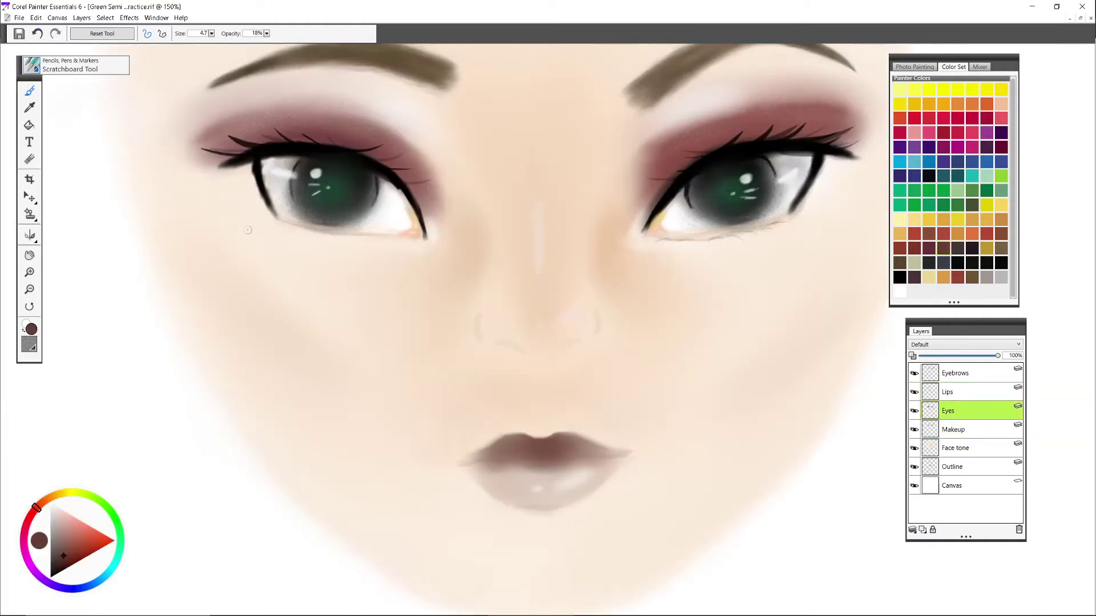
# Step: Paint the neck, shoulders and upper arms in pale skin tone on the Body layer with the Soft Airbrush at size 61.5
pyautogui.scroll(-2, 384, 252)
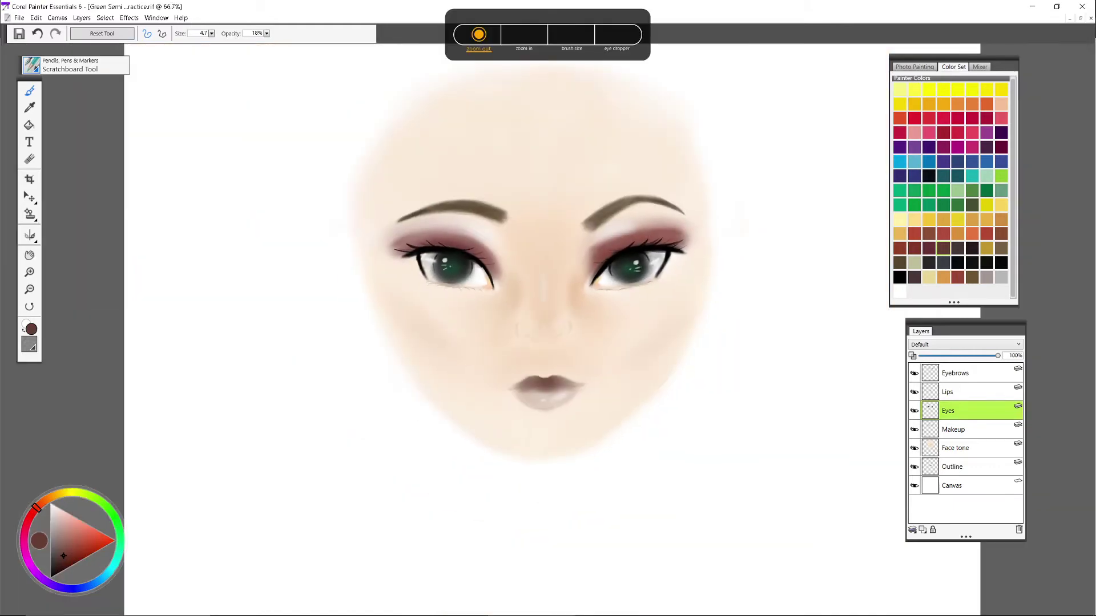
pyautogui.scroll(-1, 383, 250)
pyautogui.moveTo(319, 287); pyautogui.dragTo(309, 246)
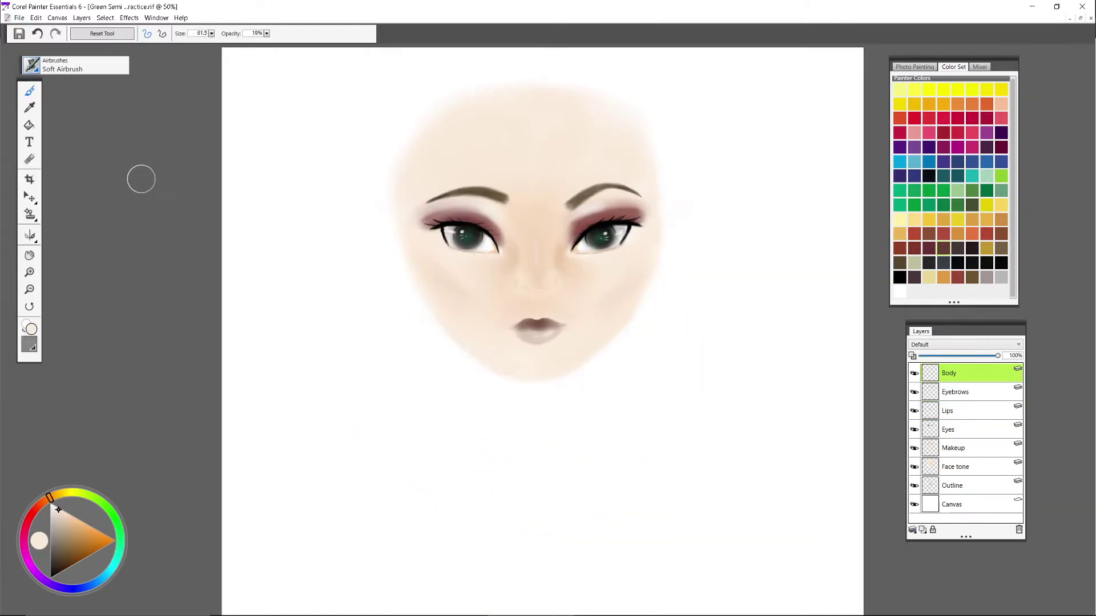
pyautogui.click(157, 18)
pyautogui.click(182, 49)
pyautogui.moveTo(502, 334); pyautogui.dragTo(503, 366)
pyautogui.moveTo(577, 331); pyautogui.dragTo(577, 353)
pyautogui.moveTo(498, 330); pyautogui.dragTo(500, 359)
pyautogui.moveTo(576, 332); pyautogui.dragTo(575, 350)
pyautogui.moveTo(501, 362); pyautogui.dragTo(400, 426)
pyautogui.moveTo(575, 351)
pyautogui.mouseDown()
pyautogui.moveTo(630, 383)
pyautogui.moveTo(679, 467)
pyautogui.mouseUp()
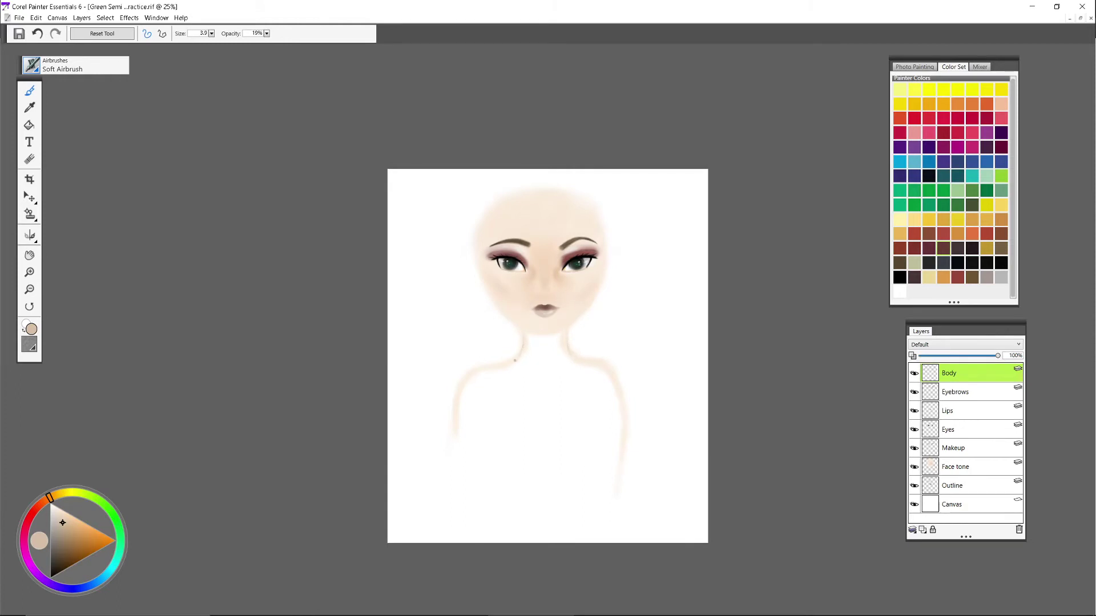
# Step: Sketch thin tan outlines for the shoulders, arms, collarbones and the chest of a strapless top
pyautogui.moveTo(607, 366); pyautogui.dragTo(615, 401)
pyautogui.moveTo(516, 358); pyautogui.dragTo(469, 401)
pyautogui.moveTo(464, 374); pyautogui.dragTo(455, 423)
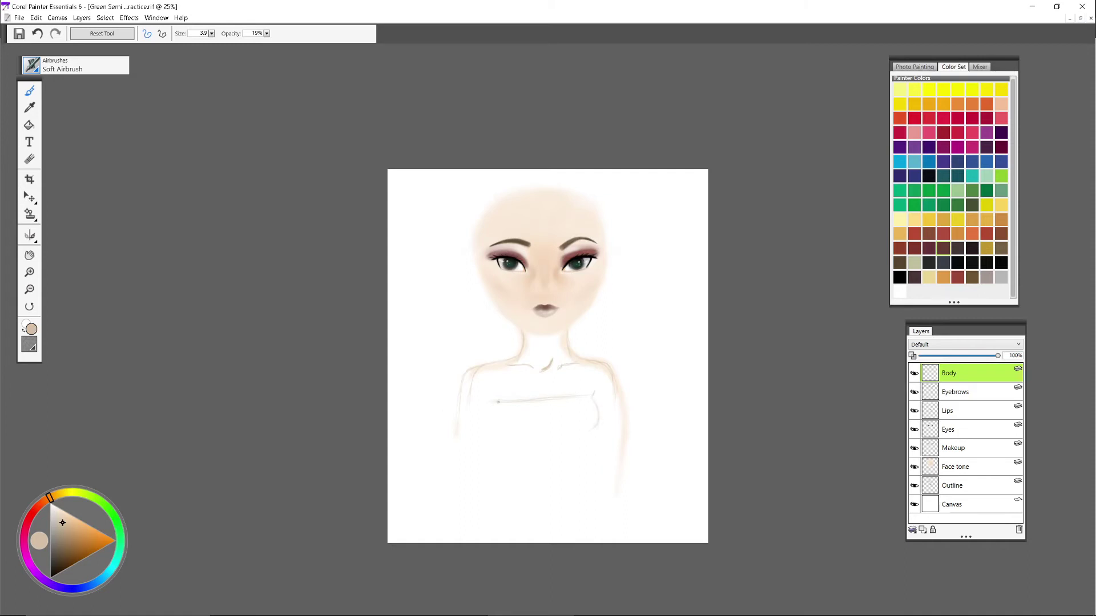
pyautogui.moveTo(516, 386); pyautogui.dragTo(512, 396)
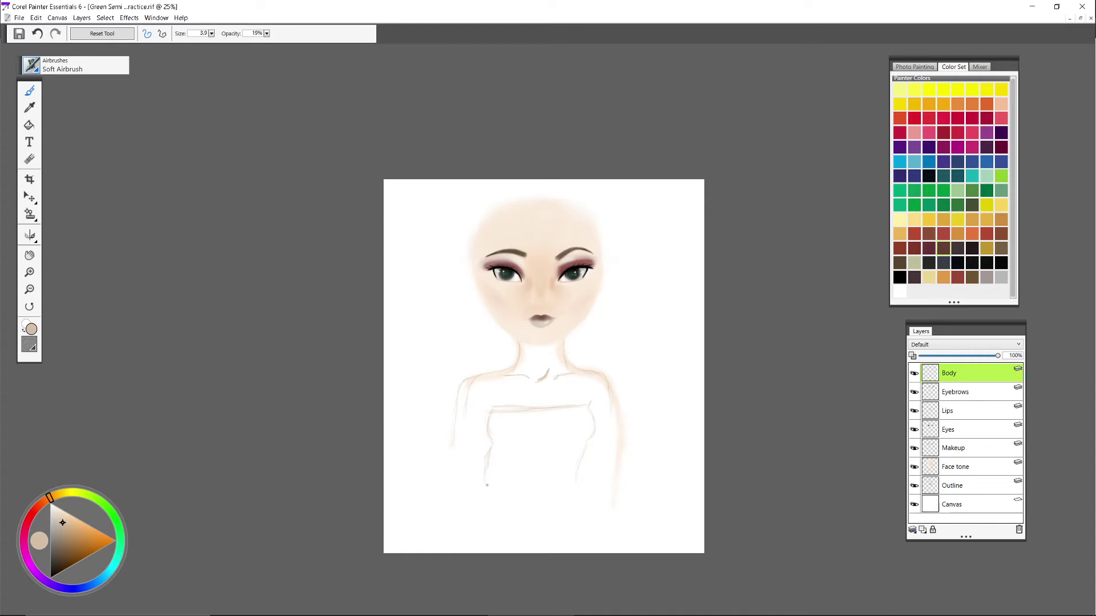
# Step: Erase the misplaced waist line on one side and redraw the torso outline with the Soft Airbrush at size 9.5
pyautogui.click(30, 159)
pyautogui.moveTo(489, 451); pyautogui.dragTo(483, 505)
pyautogui.click(29, 91)
pyautogui.click(211, 33)
pyautogui.moveTo(197, 41); pyautogui.dragTo(205, 41)
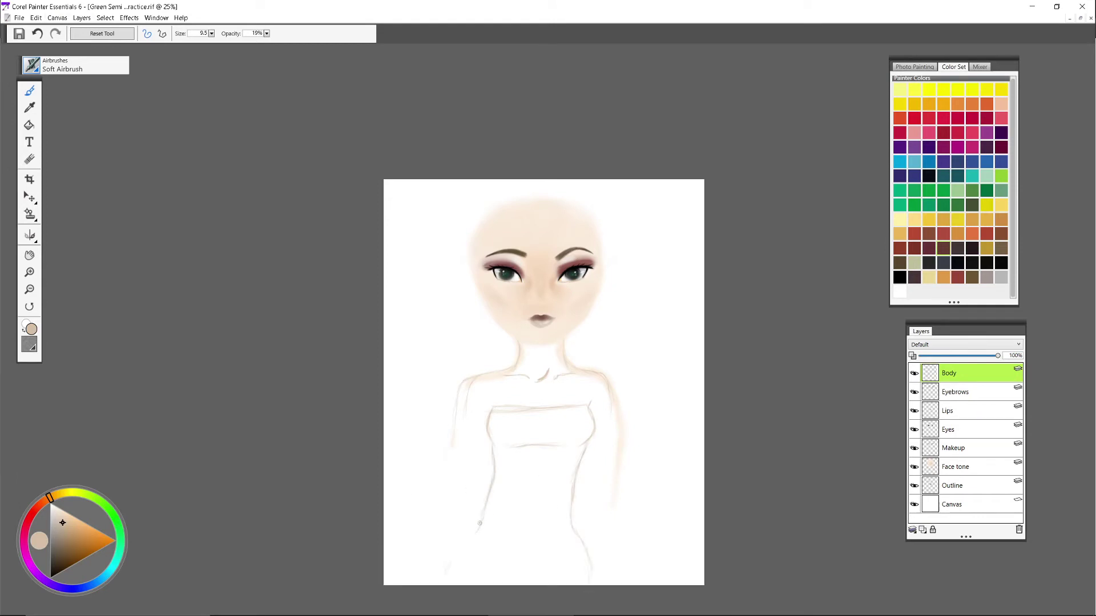
pyautogui.hotkey('ctrl', 'z')
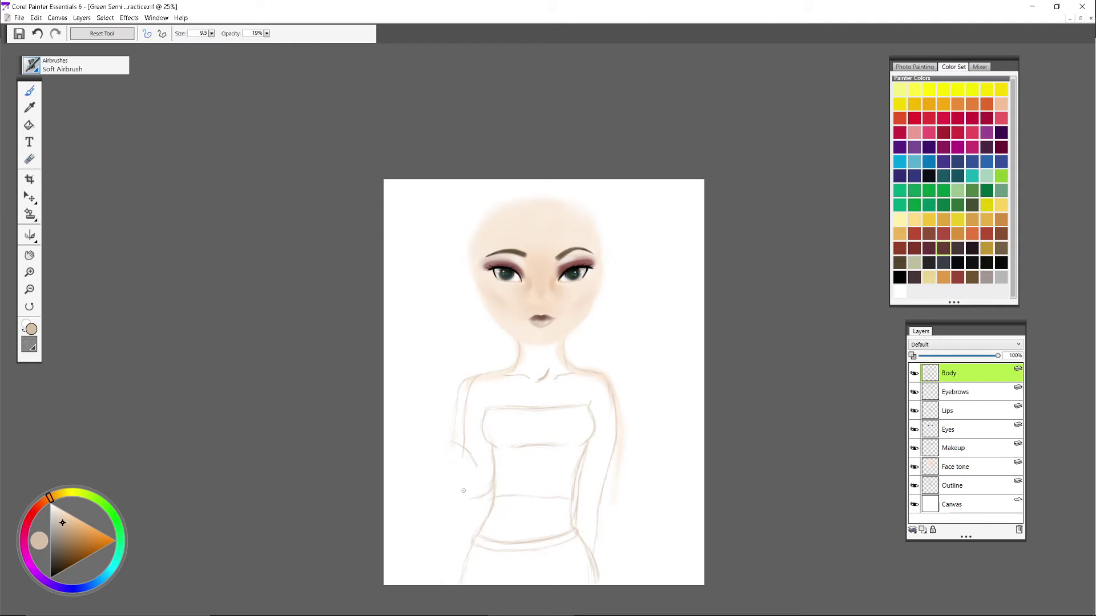
# Step: Erase stray lines around the bent arm's elbow and sketch its raised forearm and closed hand
pyautogui.click(30, 160)
pyautogui.press('b')
pyautogui.click(29, 160)
pyautogui.moveTo(490, 487); pyautogui.dragTo(477, 500)
pyautogui.click(29, 92)
pyautogui.press('n')
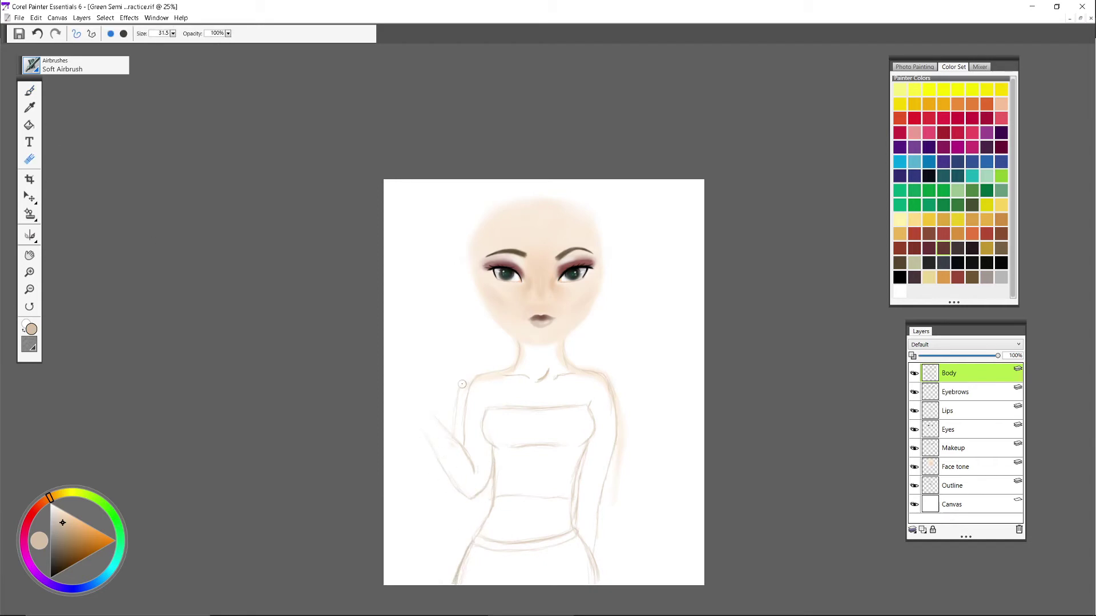
pyautogui.press('b')
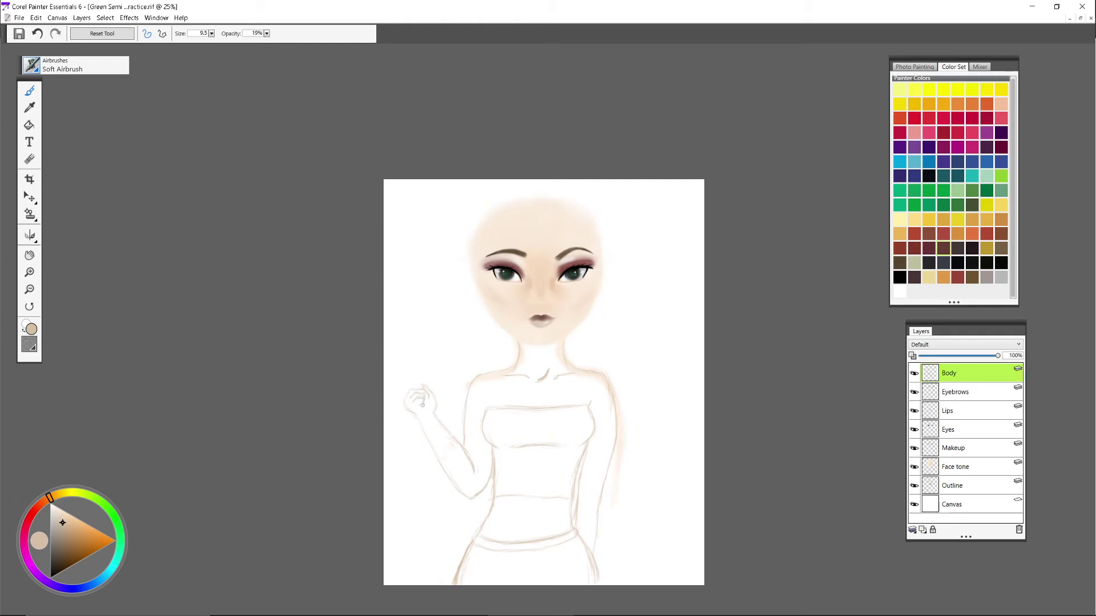
# Step: Paint the body in skin tone on the Body layer and shade the neck under the chin at 50% opacity
pyautogui.click(76, 65)
pyautogui.click(152, 233)
pyautogui.click(211, 33)
pyautogui.click(250, 44)
pyautogui.moveTo(592, 492)
pyautogui.mouseDown()
pyautogui.moveTo(588, 539)
pyautogui.moveTo(580, 509)
pyautogui.mouseUp()
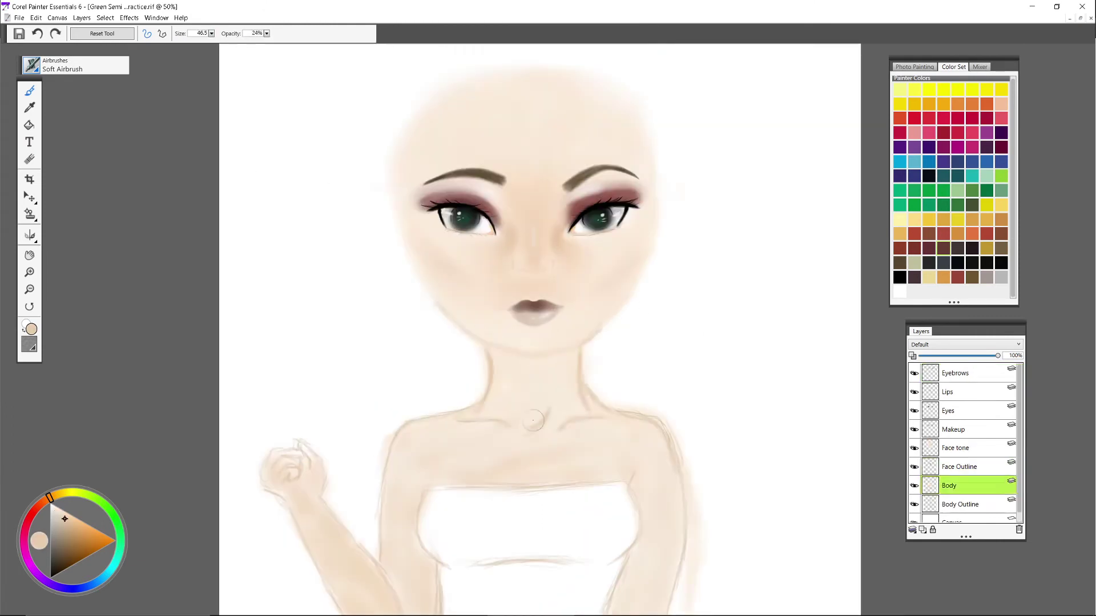
pyautogui.press('5')
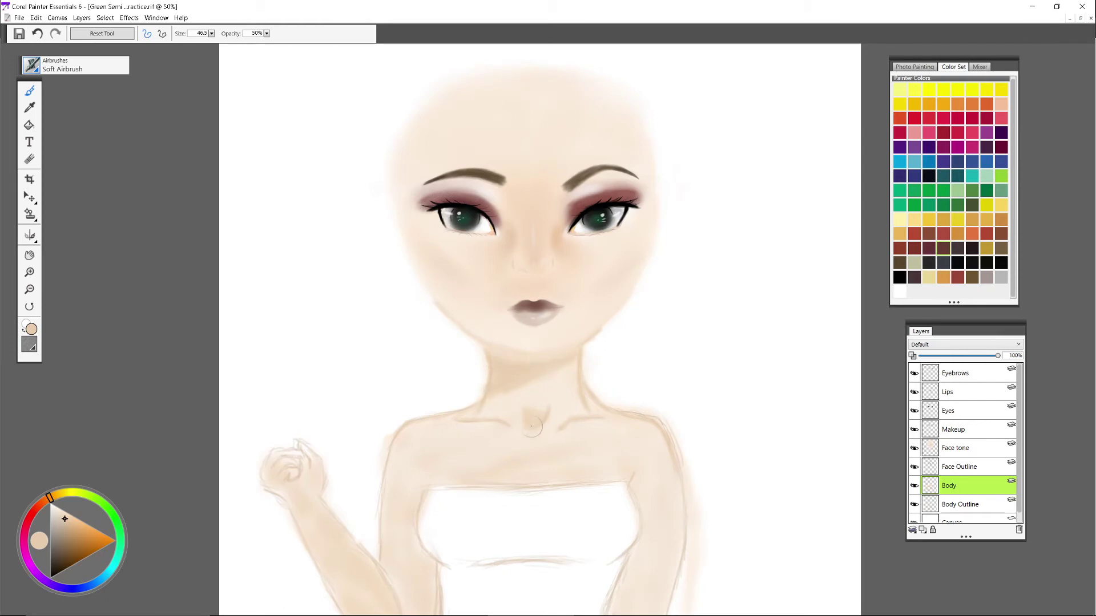
pyautogui.hotkey('ctrl', '-')
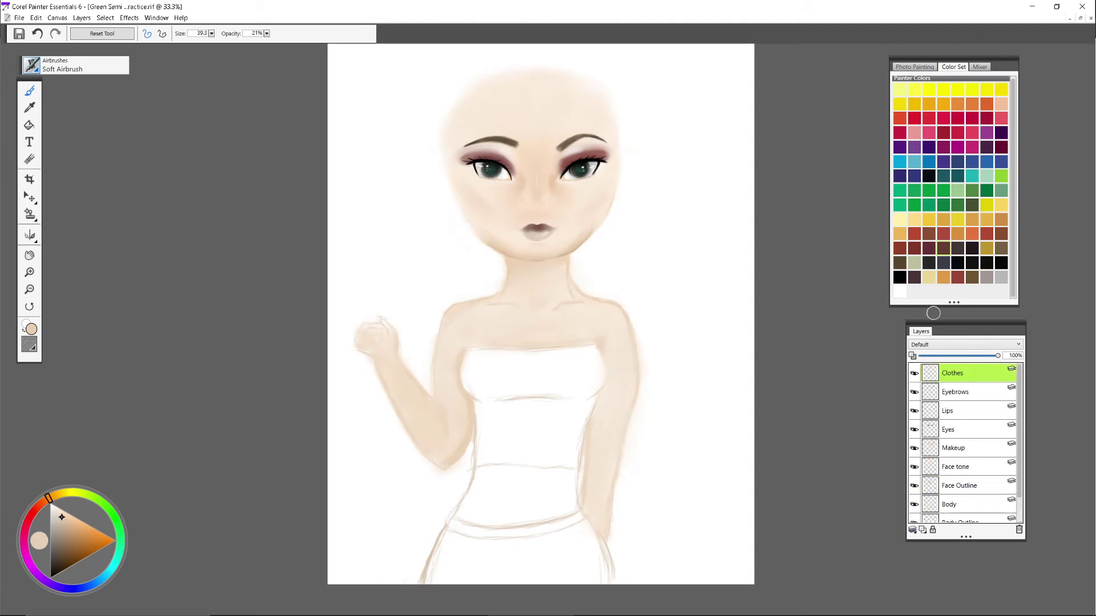
# Step: Outline the strapless top in green on the Clothes layer and fill it with light mint green
pyautogui.click(944, 190)
pyautogui.moveTo(593, 350); pyautogui.dragTo(465, 351)
pyautogui.hotkey('ctrl', '+')
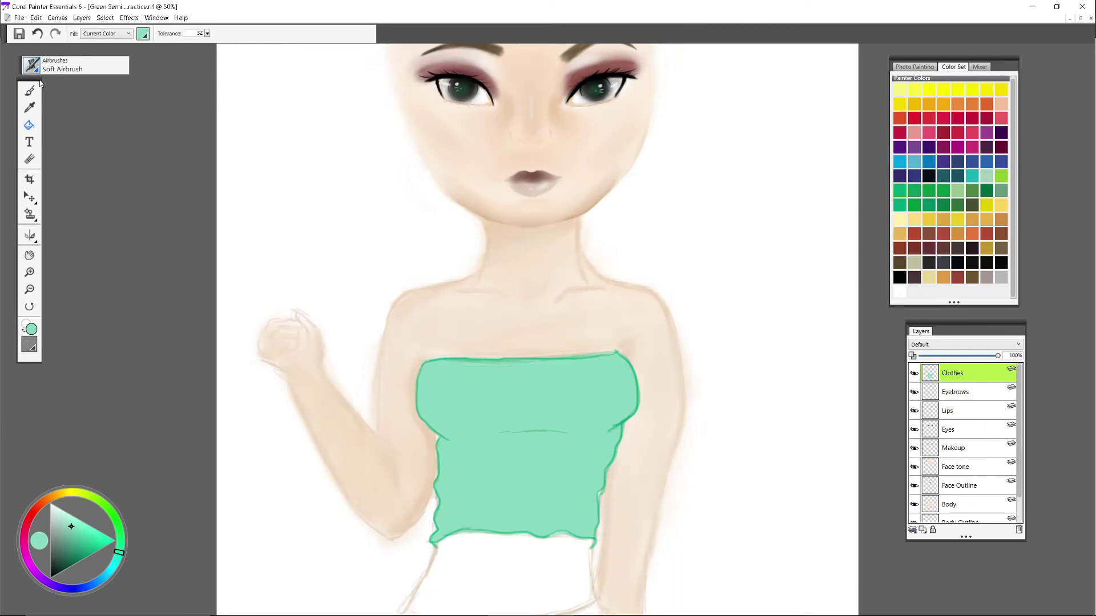
# Step: Shade the sides and the fold under the bust of the top in darker green
pyautogui.click(79, 543)
pyautogui.moveTo(567, 432); pyautogui.dragTo(465, 439)
pyautogui.click(37, 34)
pyautogui.click(211, 34)
pyautogui.click(211, 34)
pyautogui.moveTo(626, 361)
pyautogui.mouseDown()
pyautogui.moveTo(632, 401)
pyautogui.moveTo(565, 539)
pyautogui.moveTo(439, 539)
pyautogui.moveTo(425, 397)
pyautogui.moveTo(502, 365)
pyautogui.moveTo(593, 360)
pyautogui.mouseUp()
pyautogui.click(230, 47)
pyautogui.moveTo(425, 368)
pyautogui.mouseDown()
pyautogui.moveTo(442, 436)
pyautogui.moveTo(436, 508)
pyautogui.mouseUp()
pyautogui.moveTo(468, 437)
pyautogui.mouseDown()
pyautogui.moveTo(562, 434)
pyautogui.moveTo(562, 484)
pyautogui.mouseUp()
pyautogui.click(900, 291)
pyautogui.click(38, 33)
pyautogui.hotkey('ctrl', '-')
pyautogui.click(899, 277)
pyautogui.click(211, 34)
pyautogui.click(194, 47)
pyautogui.click(212, 33)
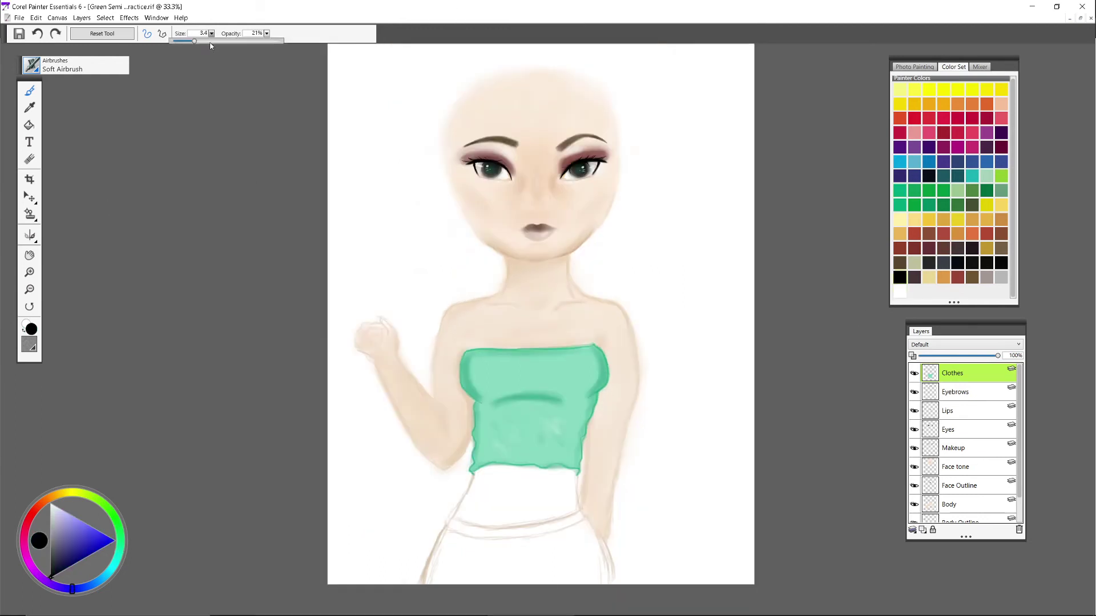
# Step: Paint the bare midriff on the Body layer with sampled skin tone using the Soft Airbrush at size 61.5
pyautogui.click(964, 505)
pyautogui.keyDown('alt'); pyautogui.click(457, 448); pyautogui.keyUp('alt')
pyautogui.click(212, 33)
pyautogui.moveTo(194, 41); pyautogui.dragTo(216, 41)
pyautogui.moveTo(571, 509); pyautogui.dragTo(460, 519)
pyautogui.moveTo(460, 519)
pyautogui.mouseDown()
pyautogui.moveTo(487, 469)
pyautogui.moveTo(573, 504)
pyautogui.moveTo(485, 508)
pyautogui.mouseUp()
# Step: Shade the midriff beneath the top's hem and along the waistline with a sampled darker skin tone
pyautogui.keyDown('alt'); pyautogui.click(594, 502); pyautogui.keyUp('alt')
pyautogui.moveTo(568, 471); pyautogui.dragTo(476, 471)
pyautogui.moveTo(476, 471); pyautogui.dragTo(539, 469)
pyautogui.moveTo(569, 517); pyautogui.dragTo(474, 525)
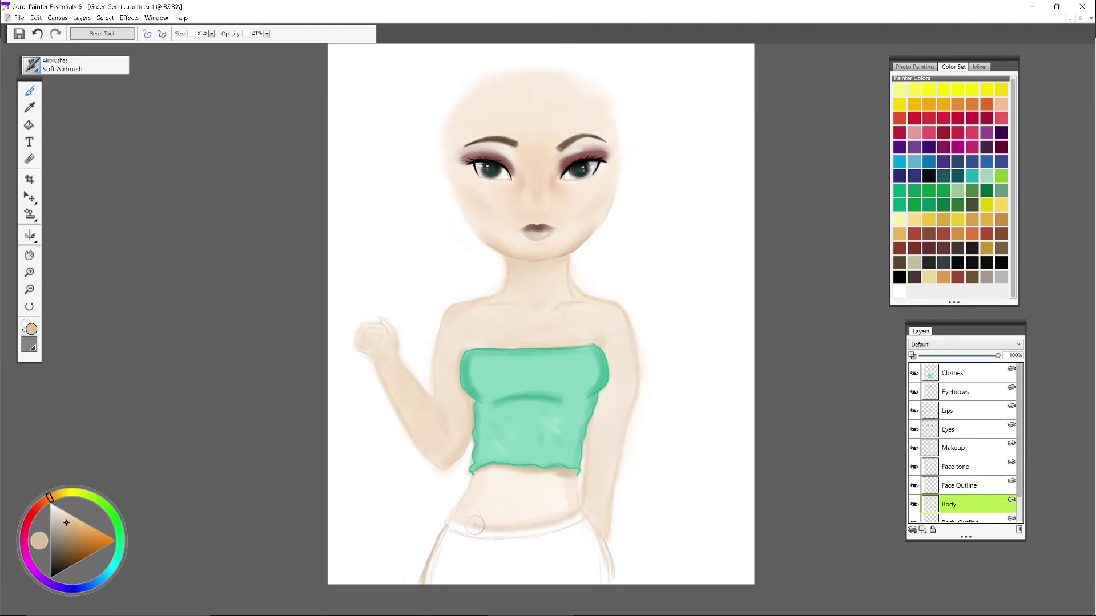
# Step: Blend the midriff shading with Just Add Water and add a small navel at its centre
pyautogui.click(211, 34)
pyautogui.click(193, 43)
pyautogui.click(31, 66)
pyautogui.moveTo(564, 514); pyautogui.dragTo(534, 478)
pyautogui.click(517, 500)
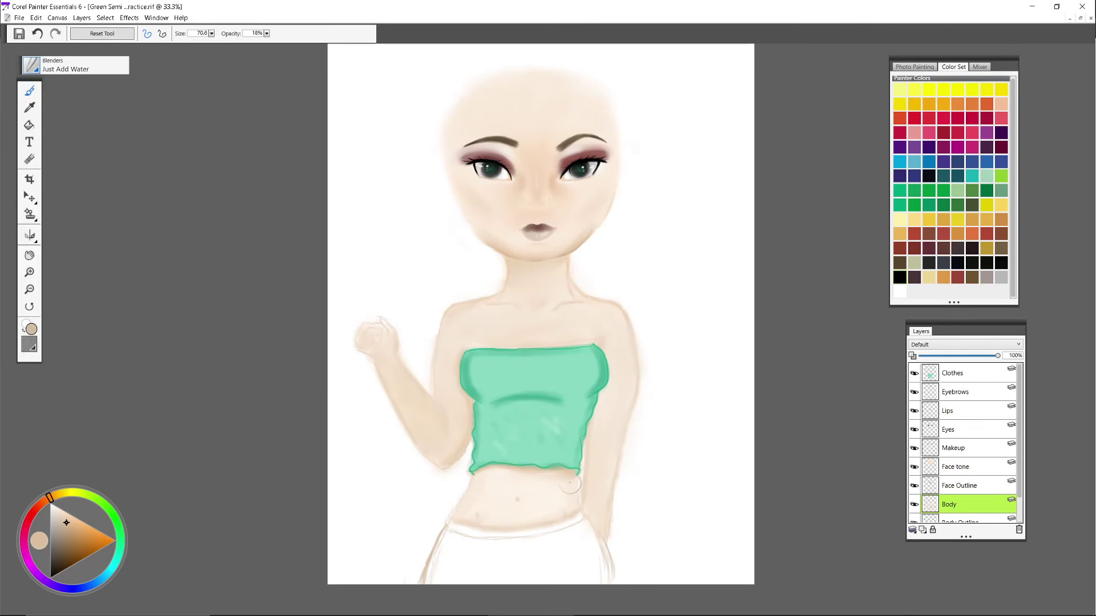
# Step: Blend the green shading along both sides of the top on the Clothes layer with Just Add Water
pyautogui.click(956, 378)
pyautogui.click(105, 18)
pyautogui.click(211, 34)
pyautogui.click(228, 44)
pyautogui.moveTo(596, 356); pyautogui.dragTo(580, 462)
pyautogui.moveTo(472, 357); pyautogui.dragTo(478, 465)
pyautogui.hotkey('ctrl', 'd')
# Step: Outline both sides of the skirt in dark blue on the Clothes layer with the Soft Airbrush
pyautogui.click(31, 66)
pyautogui.click(98, 112)
pyautogui.click(211, 34)
pyautogui.click(217, 43)
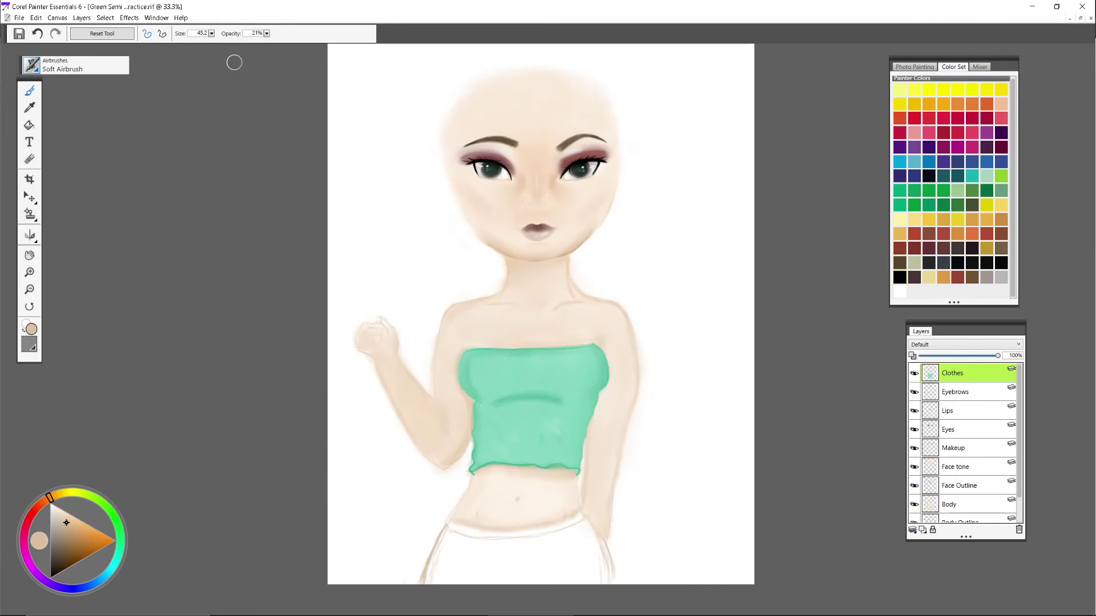
pyautogui.click(918, 180)
pyautogui.moveTo(446, 527); pyautogui.dragTo(423, 582)
pyautogui.moveTo(584, 517); pyautogui.dragTo(609, 582)
pyautogui.moveTo(445, 528); pyautogui.dragTo(422, 582)
# Step: Draw the skirt's waistline in black with the Soft Airbrush at size 11.5
pyautogui.click(212, 34)
pyautogui.click(199, 44)
pyautogui.click(900, 277)
pyautogui.moveTo(584, 518)
pyautogui.mouseDown()
pyautogui.moveTo(512, 538)
pyautogui.moveTo(445, 529)
pyautogui.mouseUp()
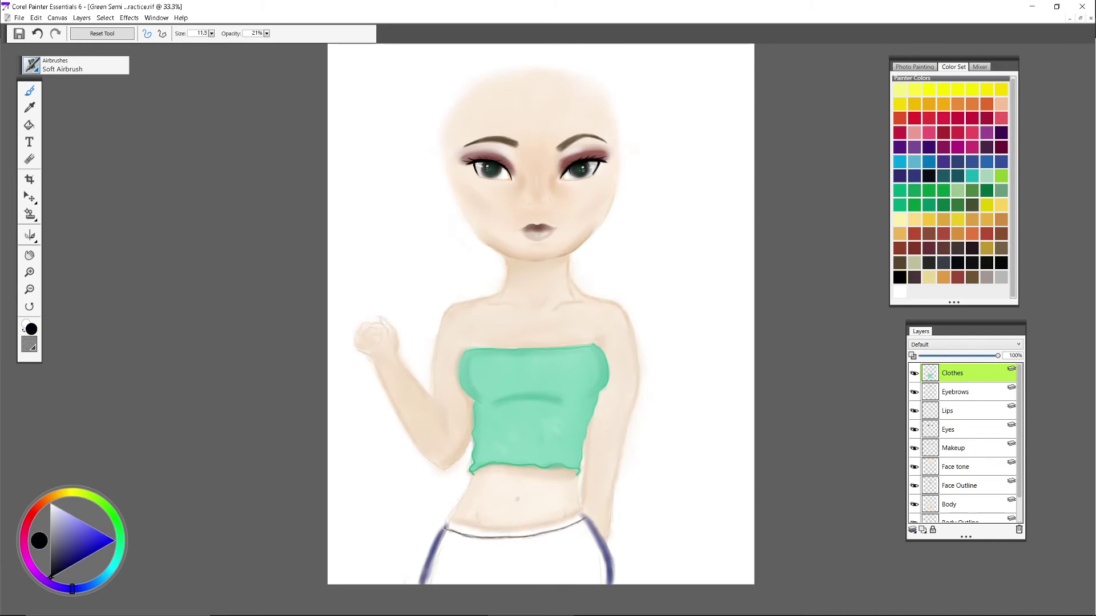
pyautogui.moveTo(575, 514)
pyautogui.mouseDown()
pyautogui.moveTo(496, 534)
pyautogui.moveTo(581, 512)
pyautogui.mouseUp()
# Step: Paint the skirt blue with a dark navy waistband and tidy the waistband
pyautogui.click(914, 178)
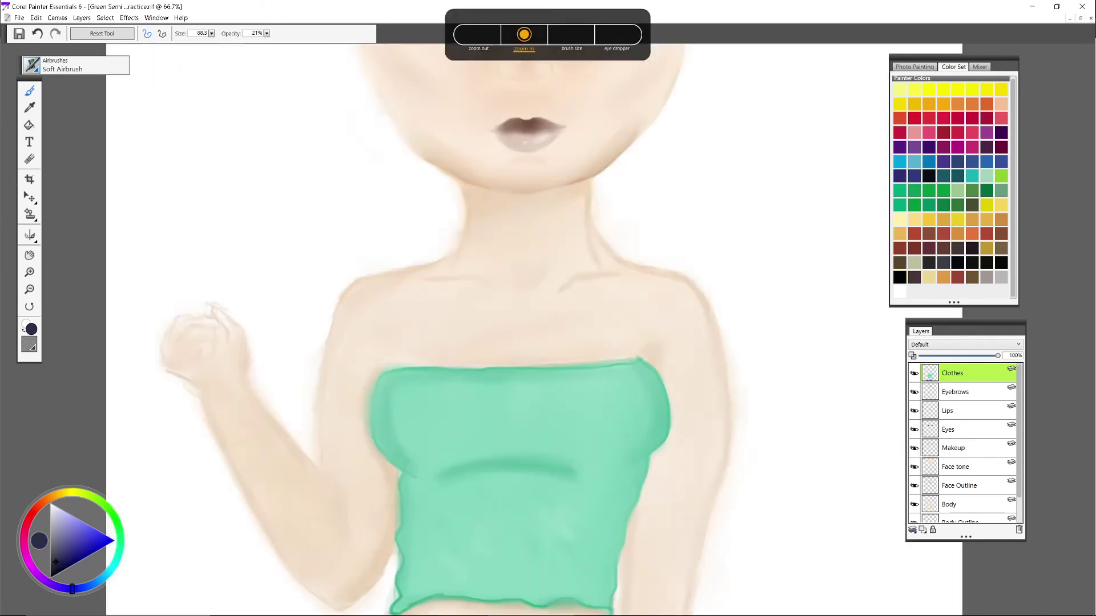
pyautogui.moveTo(514, 456); pyautogui.dragTo(548, 179)
pyautogui.moveTo(631, 437)
pyautogui.mouseDown()
pyautogui.moveTo(648, 428)
pyautogui.moveTo(598, 451)
pyautogui.mouseUp()
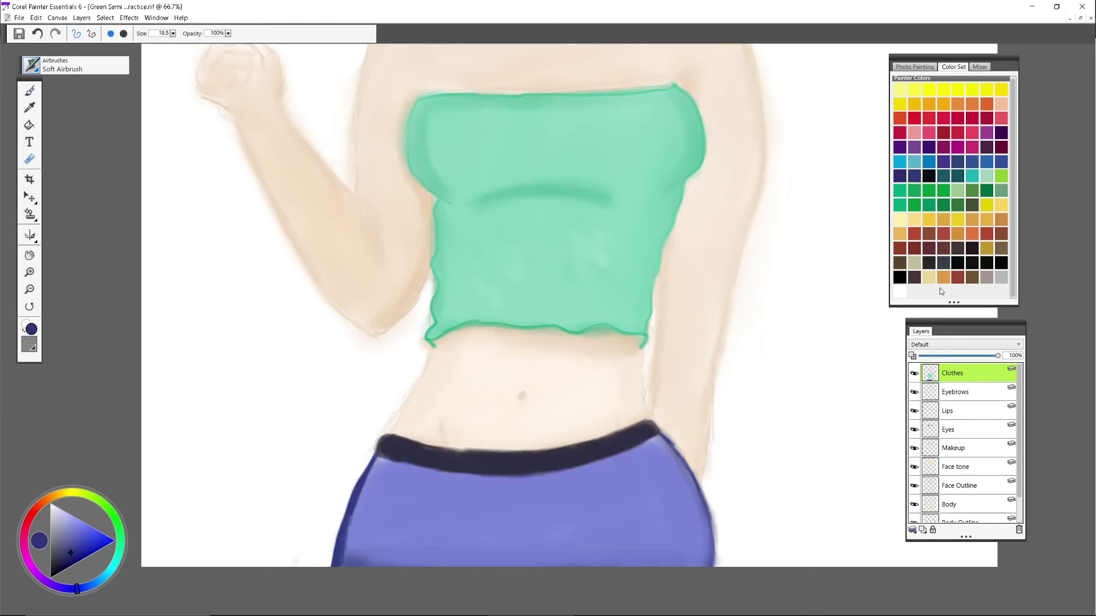
# Step: Paint short white vertical marks and a central button dot on the waistband with the Soft Airbrush at size 13.3
pyautogui.click(899, 291)
pyautogui.click(29, 91)
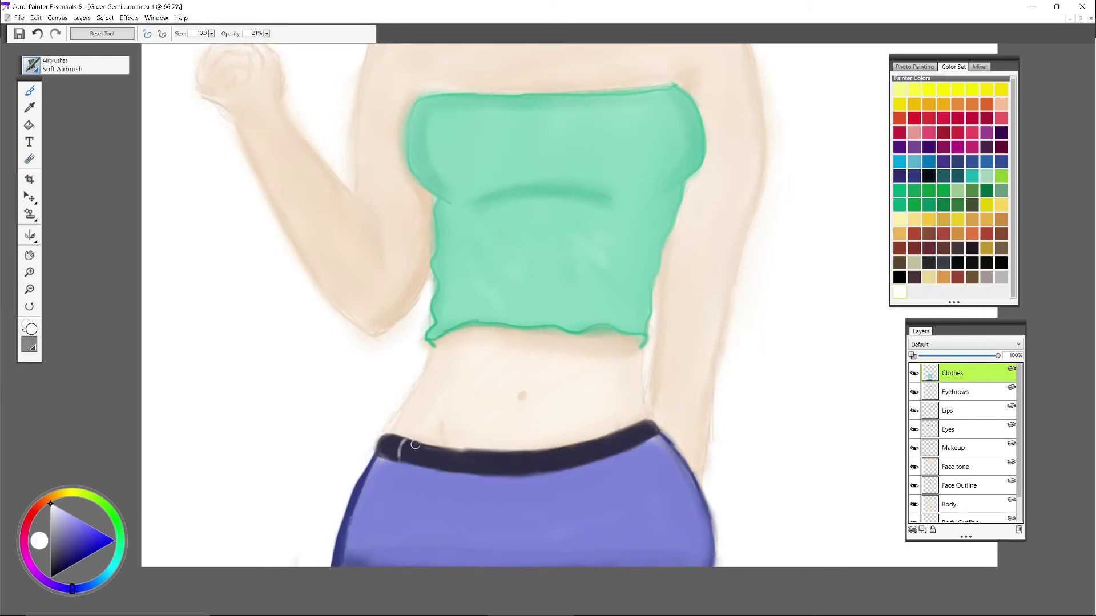
pyautogui.moveTo(437, 448); pyautogui.dragTo(433, 466)
pyautogui.moveTo(449, 451)
pyautogui.mouseDown()
pyautogui.moveTo(445, 466)
pyautogui.moveTo(469, 468)
pyautogui.mouseUp()
pyautogui.moveTo(534, 455); pyautogui.dragTo(532, 470)
pyautogui.click(499, 463)
# Step: Sketch two draped chains across the skirt in black on Layer 1 with the Scratchboard Tool
pyautogui.click(64, 233)
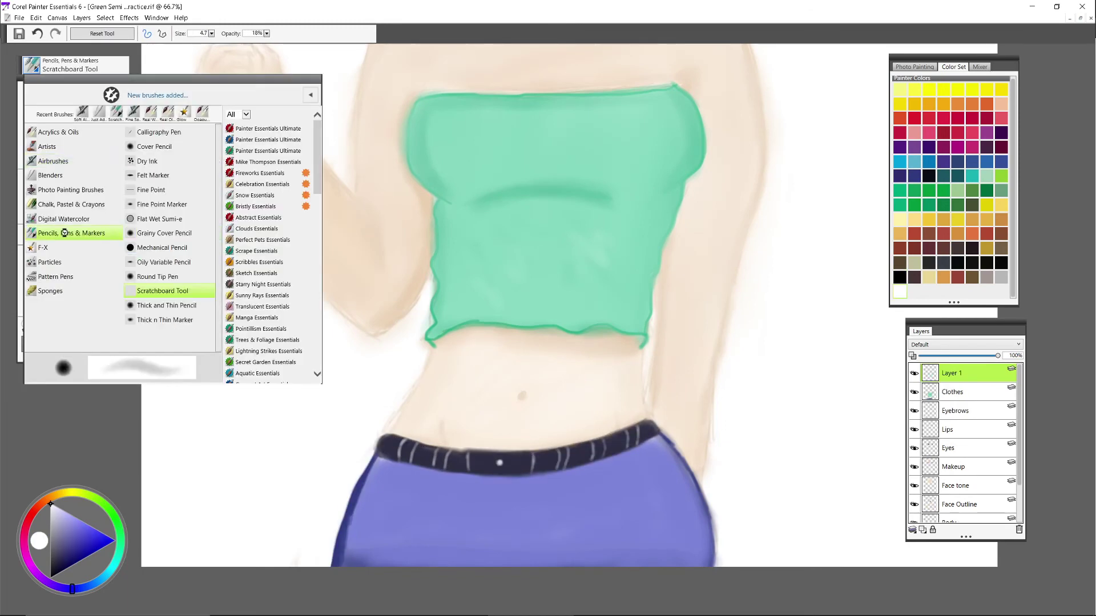
pyautogui.click(173, 292)
pyautogui.click(900, 278)
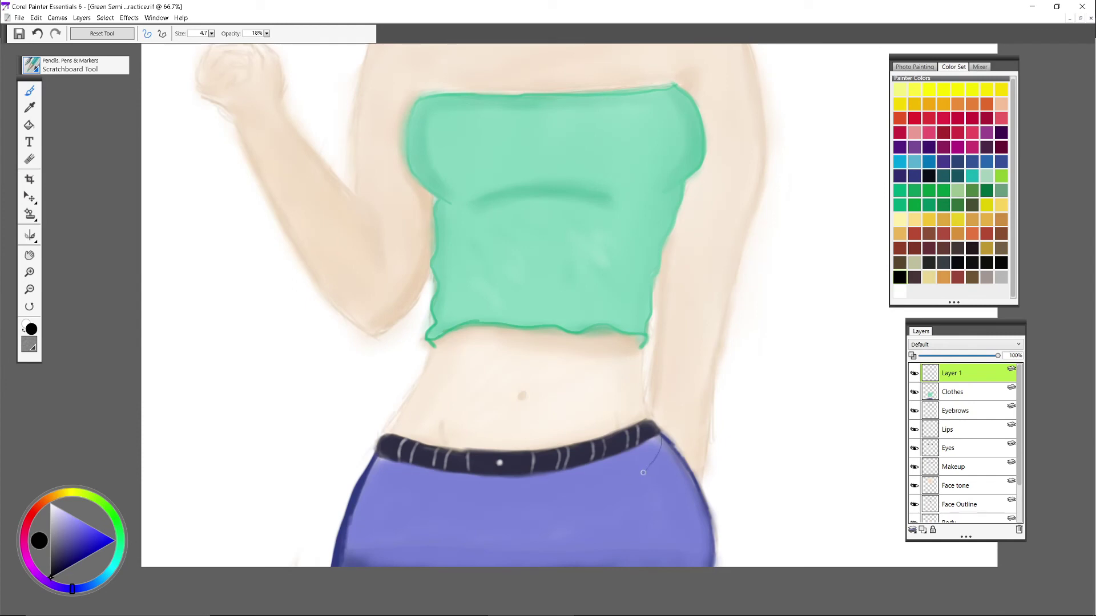
pyautogui.moveTo(380, 519); pyautogui.dragTo(358, 504)
pyautogui.moveTo(660, 440); pyautogui.dragTo(364, 492)
pyautogui.moveTo(666, 441); pyautogui.dragTo(539, 565)
pyautogui.moveTo(676, 460); pyautogui.dragTo(591, 566)
# Step: Paint the links of both skirt chains in grey on Layer 1
pyautogui.click(1001, 278)
pyautogui.click(211, 34)
pyautogui.moveTo(660, 440)
pyautogui.mouseDown()
pyautogui.moveTo(616, 491)
pyautogui.moveTo(361, 497)
pyautogui.mouseUp()
pyautogui.click(76, 65)
pyautogui.click(155, 233)
pyautogui.moveTo(671, 448)
pyautogui.mouseDown()
pyautogui.moveTo(571, 562)
pyautogui.moveTo(556, 520)
pyautogui.mouseUp()
pyautogui.click(55, 540)
# Step: Draw dashed yellow stitching lines on the skirt with the Scratchboard Tool on the Clothes layer
pyautogui.click(952, 392)
pyautogui.click(76, 65)
pyautogui.click(71, 233)
pyautogui.click(172, 292)
pyautogui.click(943, 90)
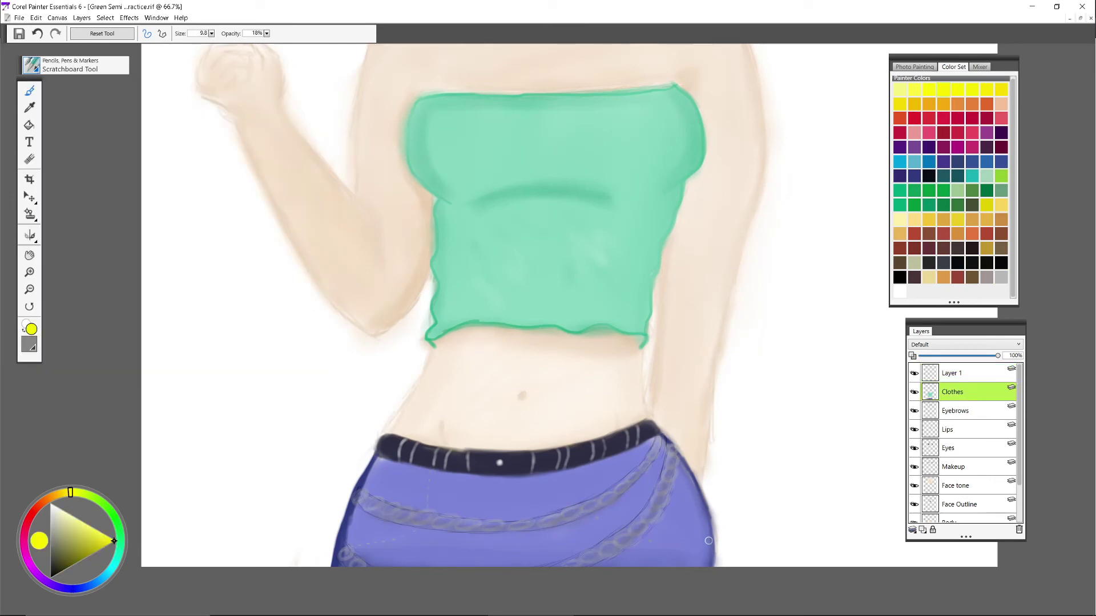
# Step: Shade the skirt's sides and the area beside the chains in dark blue with the Soft Airbrush at size 76.8
pyautogui.click(75, 65)
pyautogui.click(65, 162)
pyautogui.click(194, 233)
pyautogui.click(211, 34)
pyautogui.click(914, 176)
pyautogui.moveTo(662, 451)
pyautogui.mouseDown()
pyautogui.moveTo(702, 521)
pyautogui.moveTo(705, 559)
pyautogui.mouseUp()
pyautogui.moveTo(637, 464); pyautogui.dragTo(650, 455)
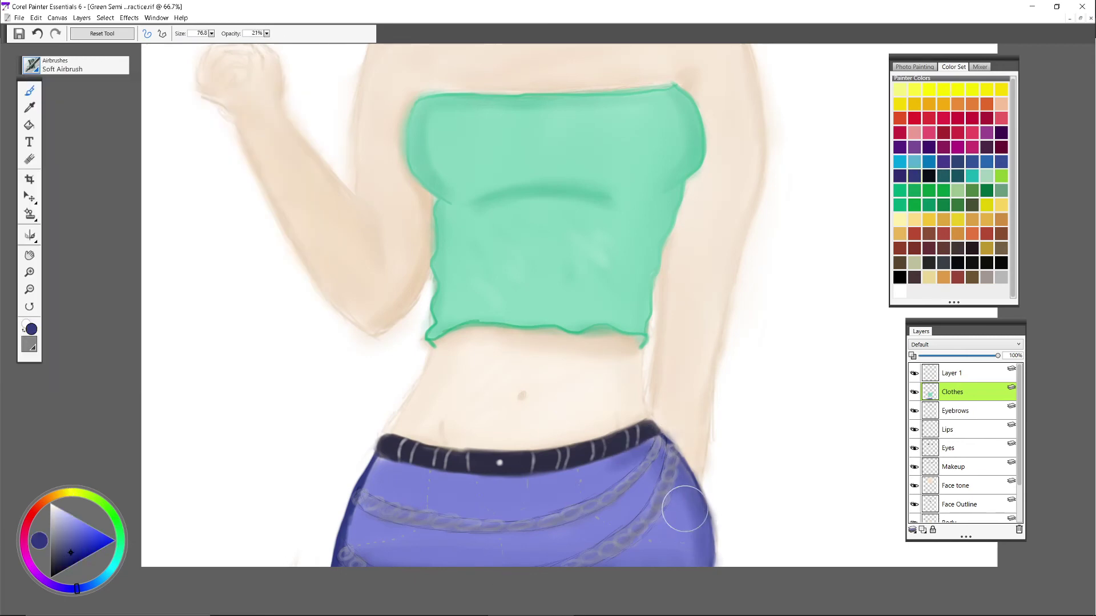
# Step: Sketch a handbag hanging from the forearm in black on the Bag layer, and place that layer beneath Clothes
pyautogui.click(32, 65)
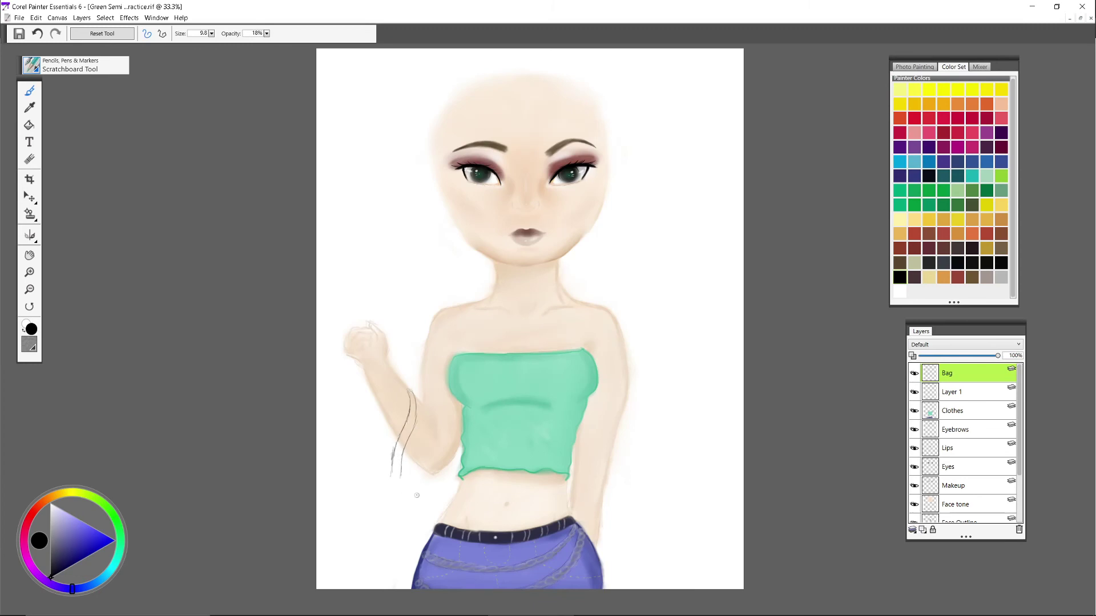
pyautogui.moveTo(437, 493)
pyautogui.mouseDown()
pyautogui.moveTo(346, 500)
pyautogui.moveTo(328, 565)
pyautogui.moveTo(397, 575)
pyautogui.moveTo(331, 569)
pyautogui.mouseUp()
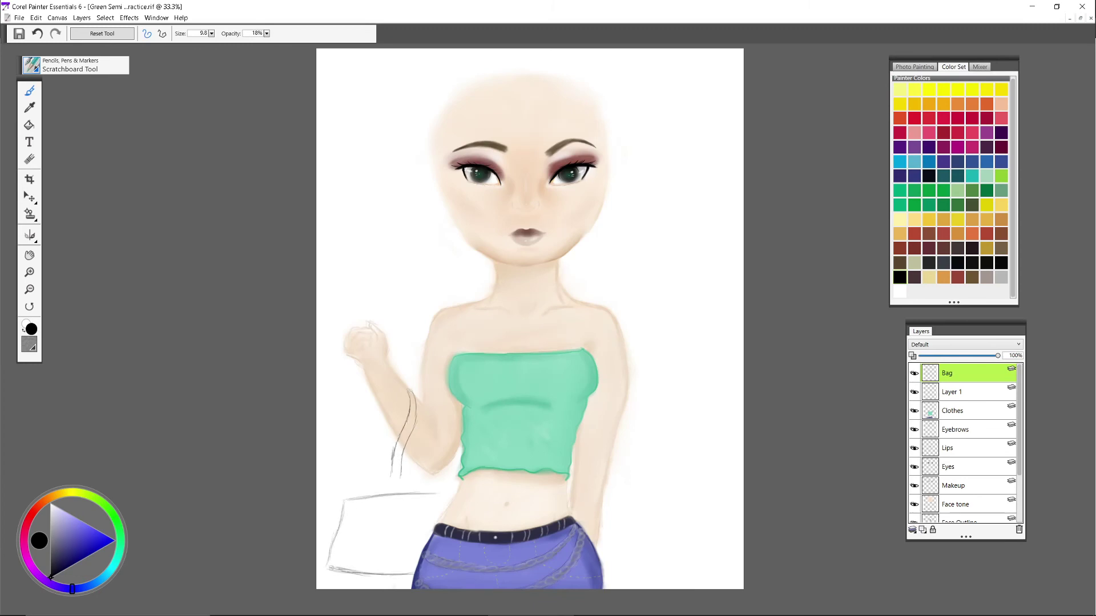
pyautogui.moveTo(950, 373); pyautogui.dragTo(959, 418)
pyautogui.moveTo(400, 473); pyautogui.dragTo(400, 488)
pyautogui.moveTo(386, 499); pyautogui.dragTo(398, 507)
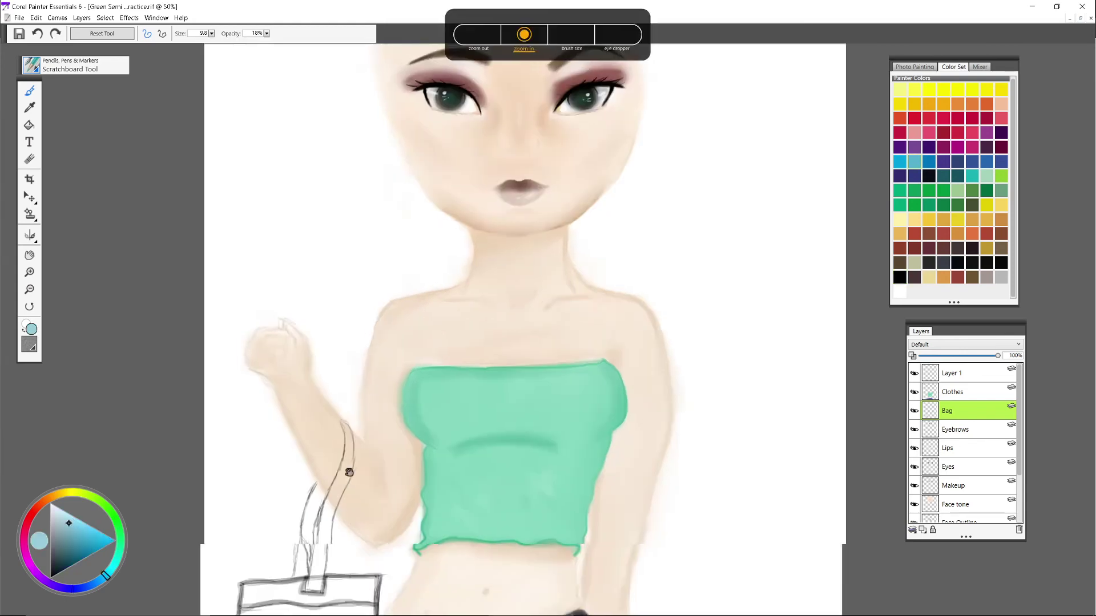
# Step: Paint the bag's body light blue and its straps solid black on the Bag layer
pyautogui.moveTo(347, 472); pyautogui.dragTo(553, 237)
pyautogui.scroll(1, 553, 237)
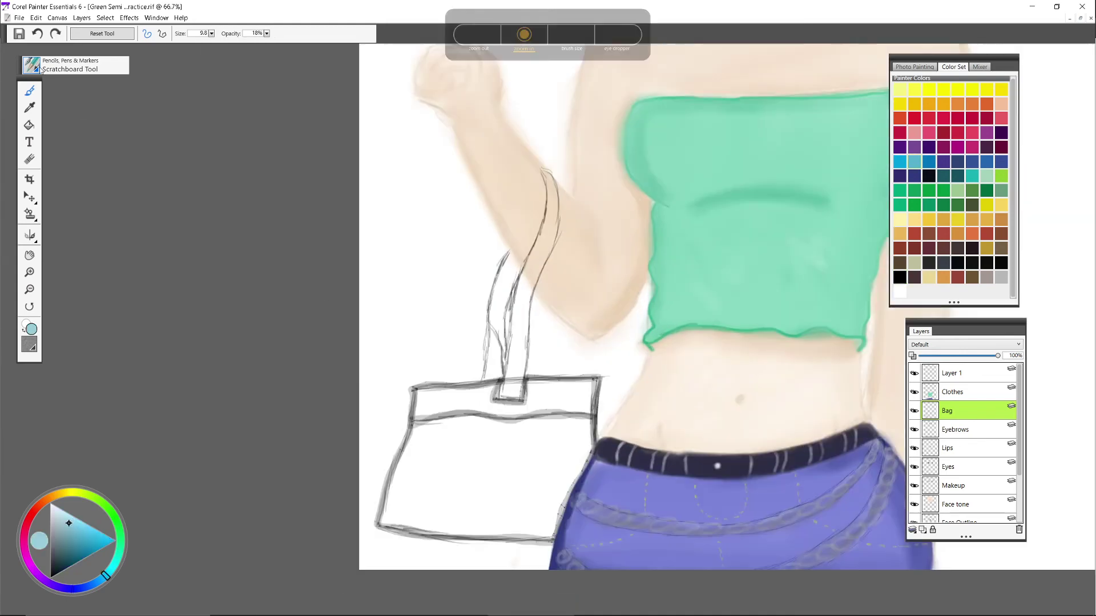
pyautogui.click(75, 65)
pyautogui.moveTo(583, 437)
pyautogui.mouseDown()
pyautogui.moveTo(552, 507)
pyautogui.moveTo(394, 516)
pyautogui.mouseUp()
pyautogui.moveTo(391, 514); pyautogui.dragTo(395, 475)
pyautogui.moveTo(419, 429)
pyautogui.mouseDown()
pyautogui.moveTo(492, 425)
pyautogui.moveTo(411, 502)
pyautogui.moveTo(456, 425)
pyautogui.moveTo(445, 473)
pyautogui.mouseUp()
pyautogui.click(29, 159)
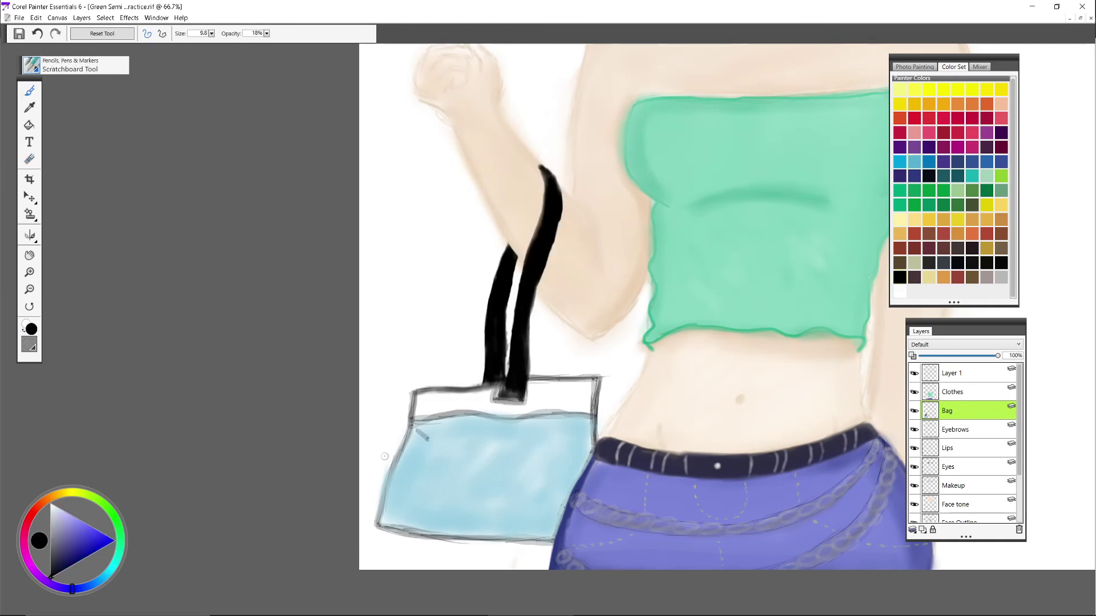
# Step: Draw a pattern of crossing diagonal lines over the light blue front of the bag
pyautogui.click(32, 65)
pyautogui.click(131, 251)
pyautogui.moveTo(419, 432); pyautogui.dragTo(465, 487)
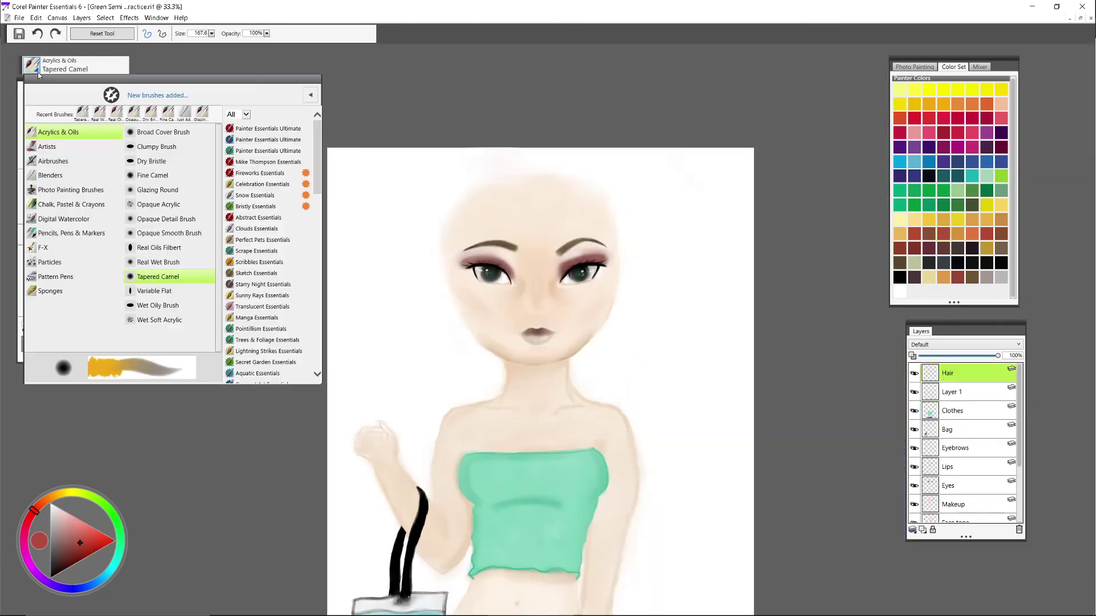
# Step: Block in reddish hair on the Hair layer and underpaint it in orange on Layer 2 with the Soft Airbrush
pyautogui.click(171, 277)
pyautogui.moveTo(514, 166)
pyautogui.mouseDown()
pyautogui.moveTo(454, 196)
pyautogui.moveTo(507, 168)
pyautogui.moveTo(610, 171)
pyautogui.moveTo(628, 308)
pyautogui.moveTo(641, 175)
pyautogui.moveTo(556, 157)
pyautogui.moveTo(468, 160)
pyautogui.moveTo(451, 360)
pyautogui.moveTo(414, 215)
pyautogui.moveTo(525, 156)
pyautogui.mouseUp()
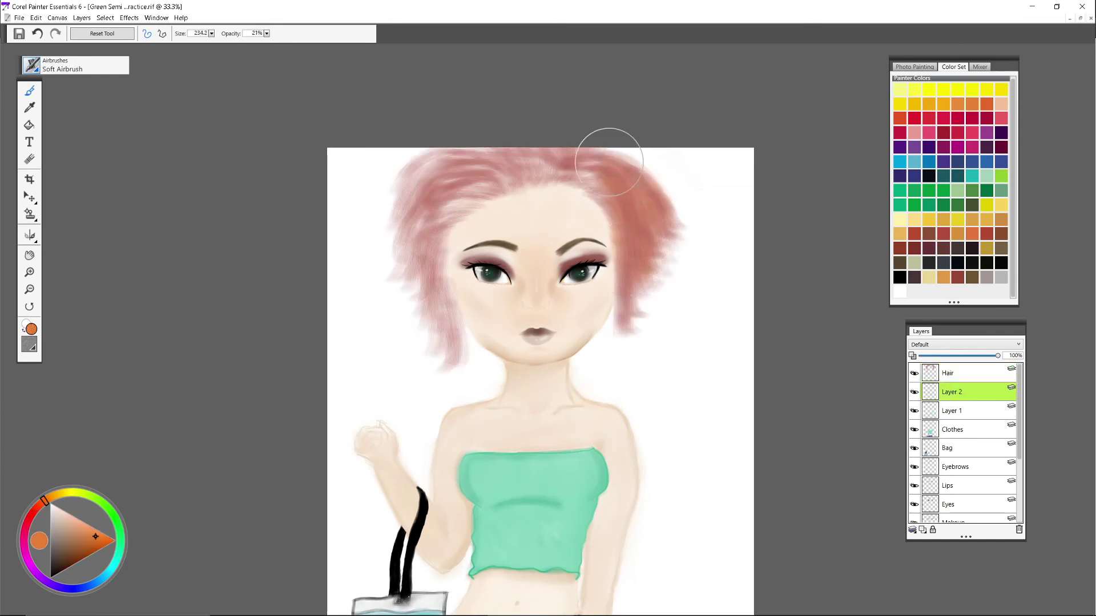
pyautogui.moveTo(607, 152)
pyautogui.mouseDown()
pyautogui.moveTo(456, 171)
pyautogui.moveTo(427, 253)
pyautogui.mouseUp()
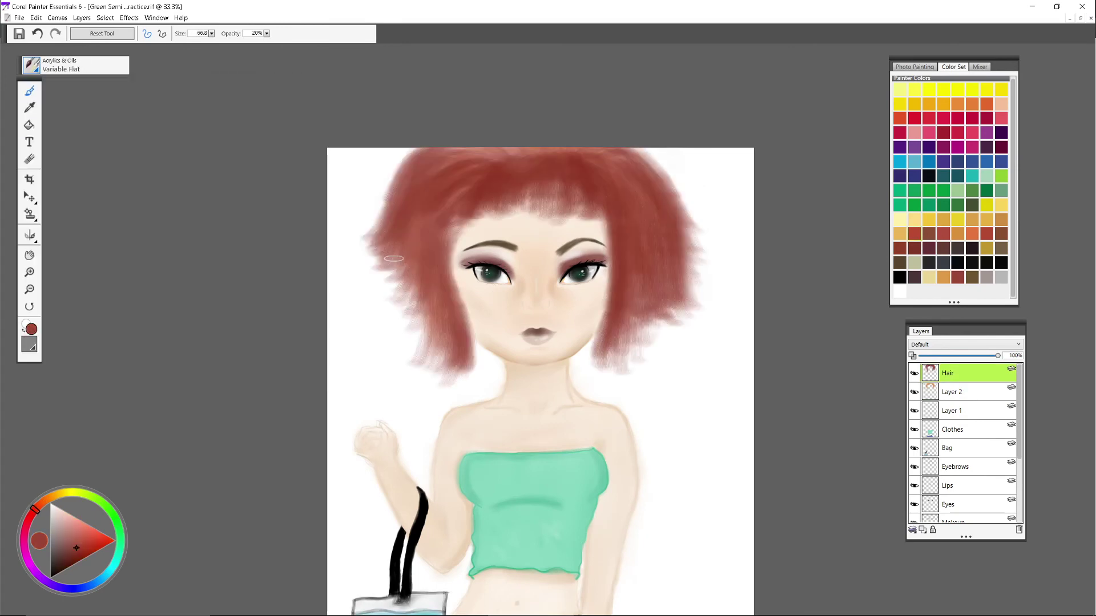
# Step: Build up the red-brown hair strands on the Hair layer with the Variable Flat brush at size 66.8
pyautogui.moveTo(656, 166)
pyautogui.mouseDown()
pyautogui.moveTo(677, 298)
pyautogui.moveTo(655, 326)
pyautogui.mouseUp()
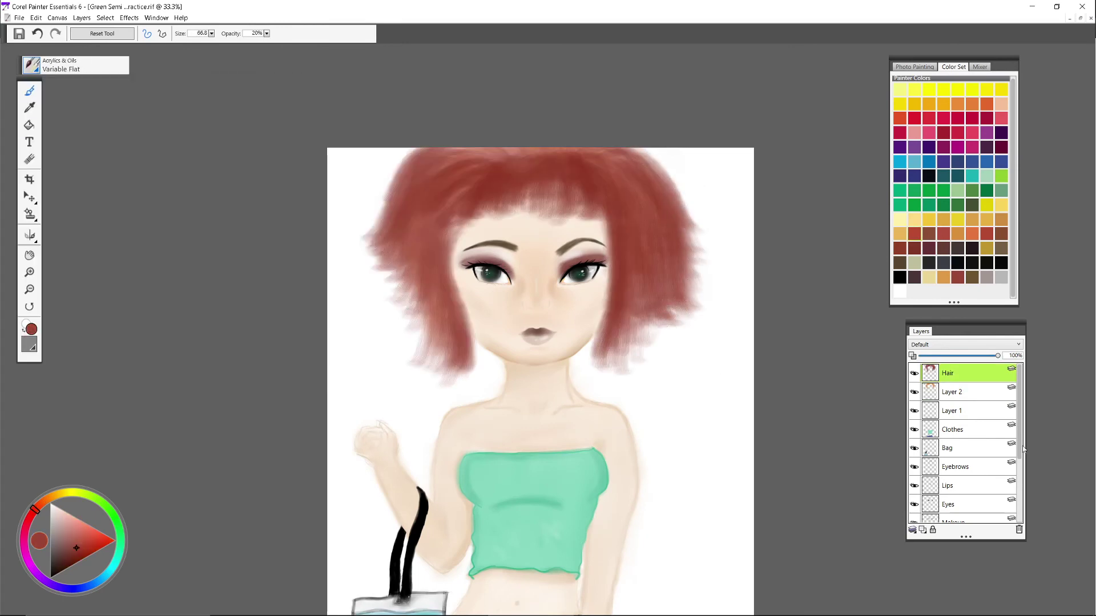
pyautogui.moveTo(437, 289)
pyautogui.mouseDown()
pyautogui.moveTo(442, 200)
pyautogui.moveTo(448, 311)
pyautogui.mouseUp()
pyautogui.scroll(1, 448, 311)
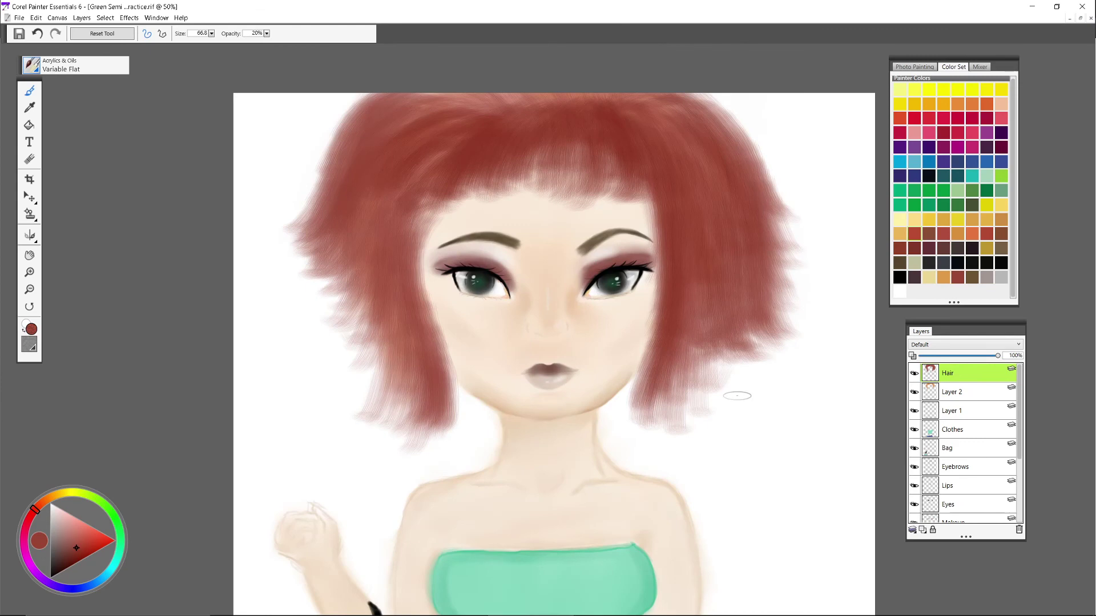
# Step: Add reddish blush to both cheeks on the Face tone layer with the Soft Airbrush at size 113.5 and 21% opacity
pyautogui.moveTo(1019, 421); pyautogui.dragTo(1020, 462)
pyautogui.click(964, 474)
pyautogui.click(36, 70)
pyautogui.click(53, 161)
pyautogui.click(157, 233)
pyautogui.click(266, 33)
pyautogui.click(237, 47)
pyautogui.moveTo(637, 328); pyautogui.dragTo(621, 342)
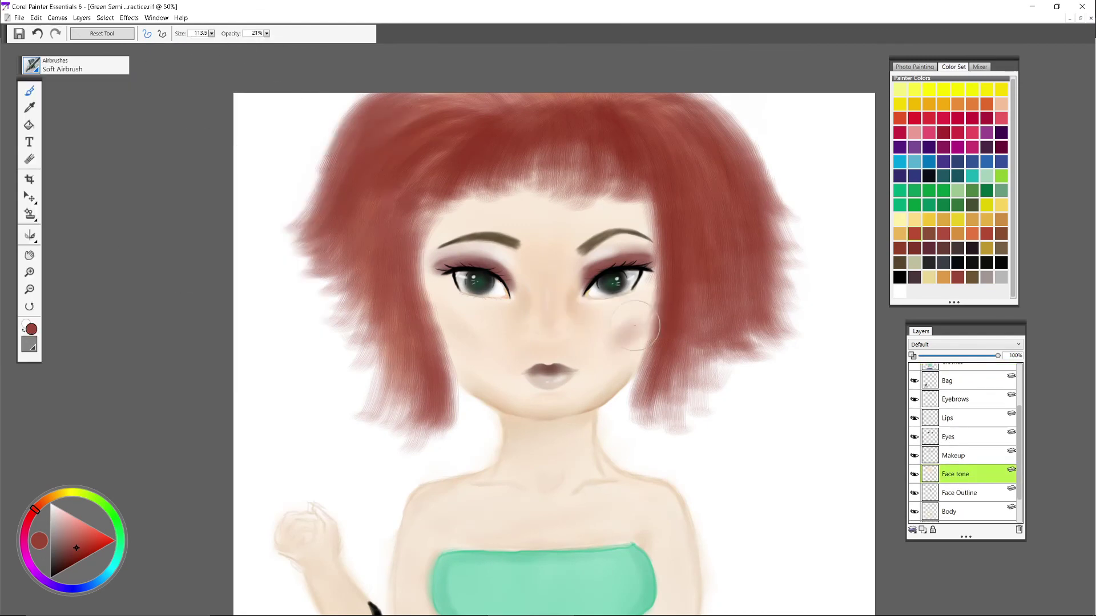
pyautogui.moveTo(459, 330); pyautogui.dragTo(484, 344)
pyautogui.moveTo(631, 328); pyautogui.dragTo(605, 344)
pyautogui.moveTo(448, 328); pyautogui.dragTo(472, 343)
# Step: Blend the blush on both cheeks with the Just Add Water blender
pyautogui.click(35, 70)
pyautogui.click(54, 176)
pyautogui.click(160, 176)
pyautogui.moveTo(624, 328); pyautogui.dragTo(616, 343)
pyautogui.moveTo(474, 337)
pyautogui.mouseDown()
pyautogui.moveTo(454, 329)
pyautogui.moveTo(462, 355)
pyautogui.mouseUp()
# Step: Sample the skin tone beside the mouth and brush it over the adjacent lower cheek and jaw
pyautogui.click(29, 108)
pyautogui.click(609, 370)
pyautogui.click(30, 90)
pyautogui.moveTo(611, 393); pyautogui.dragTo(632, 360)
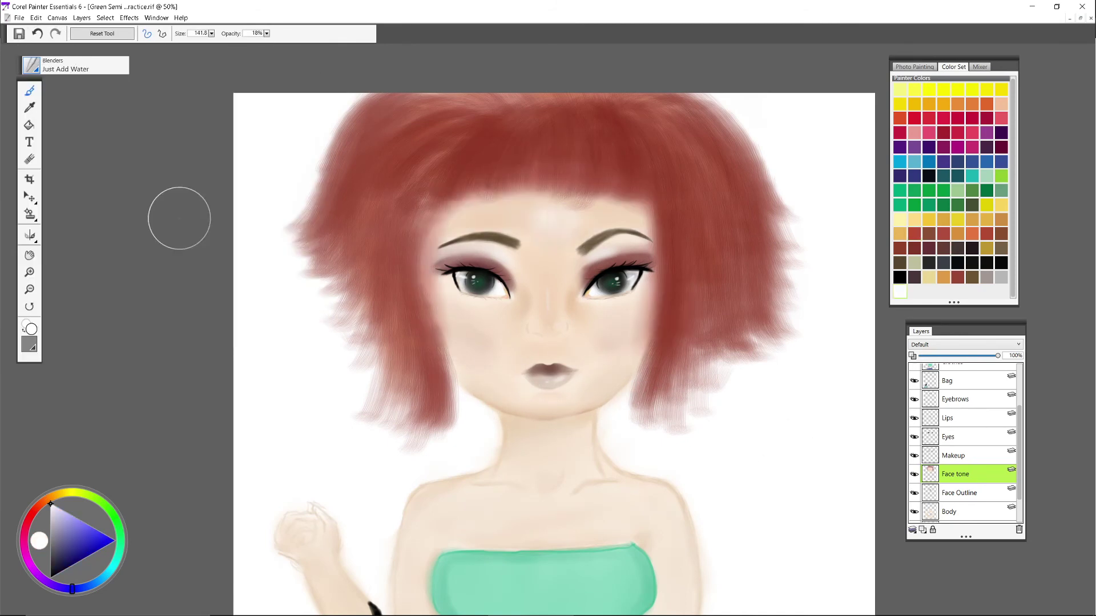
# Step: Soften the hair's edges and strands around the face on the Hair layer with Just Add Water at size 141.8
pyautogui.hotkey('ctrl', '-')
pyautogui.hotkey('ctrl', '-')
pyautogui.scroll(3, 926, 411)
pyautogui.click(947, 373)
pyautogui.moveTo(429, 263)
pyautogui.mouseDown()
pyautogui.moveTo(613, 329)
pyautogui.moveTo(611, 221)
pyautogui.moveTo(533, 234)
pyautogui.moveTo(490, 281)
pyautogui.mouseUp()
pyautogui.moveTo(610, 286); pyautogui.dragTo(595, 353)
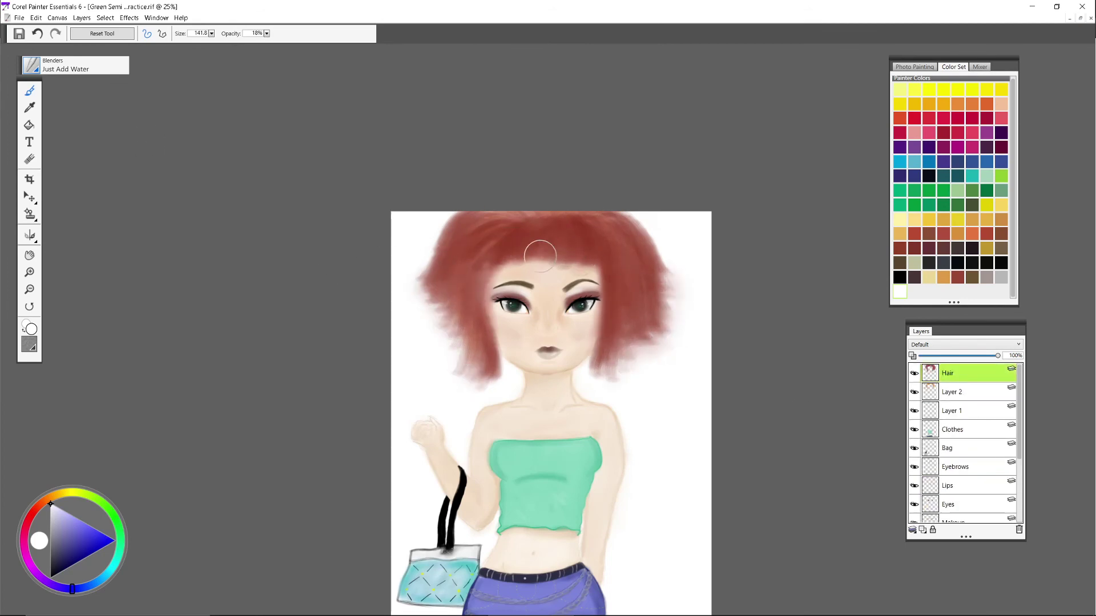
# Step: Paint golden-yellow background patches beside the head on the Canvas layer with the Soft Airbrush at size 749.8 and 58% opacity
pyautogui.hotkey('ctrl', '+')
pyautogui.hotkey('ctrl', '+')
pyautogui.hotkey('ctrl', '-')
pyautogui.scroll(-3, 952, 457)
pyautogui.click(952, 513)
pyautogui.hotkey('ctrl', '-')
pyautogui.click(75, 65)
pyautogui.click(55, 161)
pyautogui.click(157, 232)
pyautogui.click(212, 33)
pyautogui.moveTo(197, 48); pyautogui.dragTo(245, 48)
pyautogui.click(944, 220)
pyautogui.moveTo(677, 186)
pyautogui.mouseDown()
pyautogui.moveTo(637, 162)
pyautogui.moveTo(399, 269)
pyautogui.moveTo(641, 318)
pyautogui.moveTo(599, 313)
pyautogui.moveTo(634, 354)
pyautogui.mouseUp()
# Step: Airbrush crimson into the upper background and orange-red behind the neck and shoulders
pyautogui.click(986, 119)
pyautogui.moveTo(634, 159); pyautogui.dragTo(677, 223)
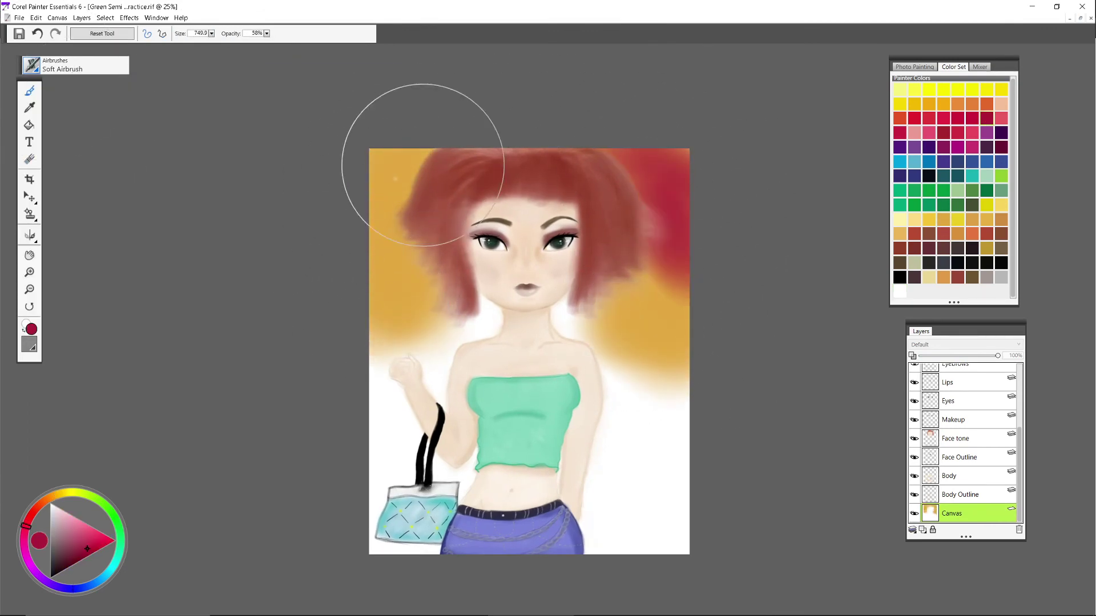
pyautogui.moveTo(411, 166); pyautogui.dragTo(352, 231)
pyautogui.click(971, 234)
pyautogui.moveTo(495, 320); pyautogui.dragTo(545, 324)
# Step: Airbrush teal in the lower corners of the background and lime green just above it on both sides
pyautogui.click(972, 176)
pyautogui.moveTo(622, 519); pyautogui.dragTo(656, 542)
pyautogui.moveTo(446, 546); pyautogui.dragTo(377, 548)
pyautogui.click(1001, 176)
pyautogui.moveTo(685, 474); pyautogui.dragTo(633, 465)
pyautogui.moveTo(457, 471)
pyautogui.mouseDown()
pyautogui.moveTo(399, 457)
pyautogui.moveTo(382, 465)
pyautogui.mouseUp()
# Step: Swirl the background colors on both sides of the figure with the F-X Hurricane brush
pyautogui.click(32, 65)
pyautogui.click(42, 247)
pyautogui.click(154, 261)
pyautogui.moveTo(462, 239); pyautogui.dragTo(399, 274)
pyautogui.moveTo(656, 228); pyautogui.dragTo(715, 262)
pyautogui.moveTo(429, 280); pyautogui.dragTo(399, 353)
pyautogui.moveTo(634, 514); pyautogui.dragTo(645, 319)
pyautogui.moveTo(399, 400); pyautogui.dragTo(372, 209)
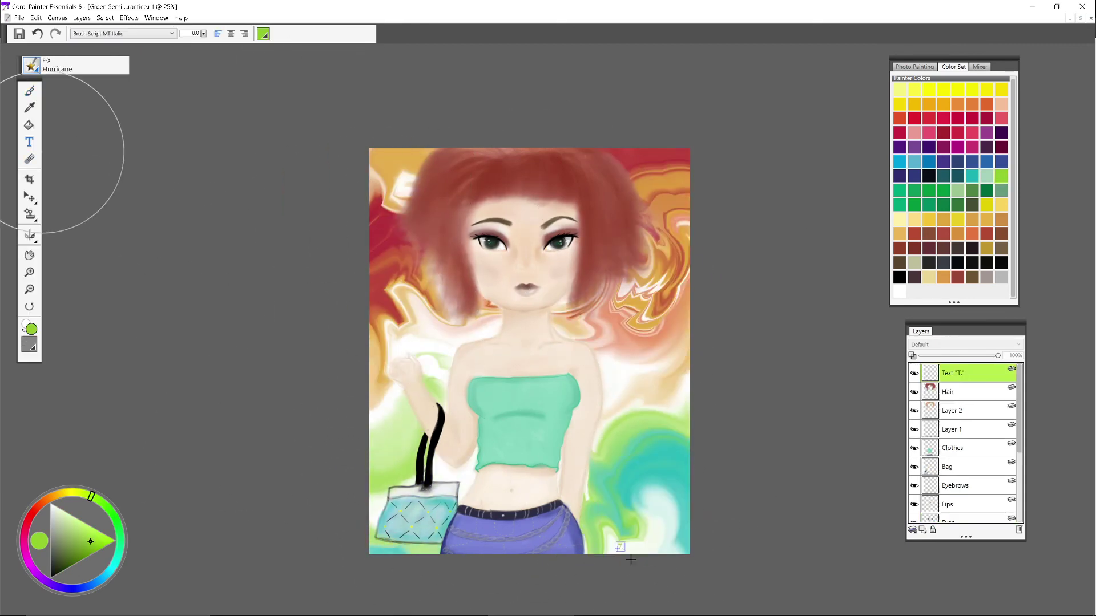